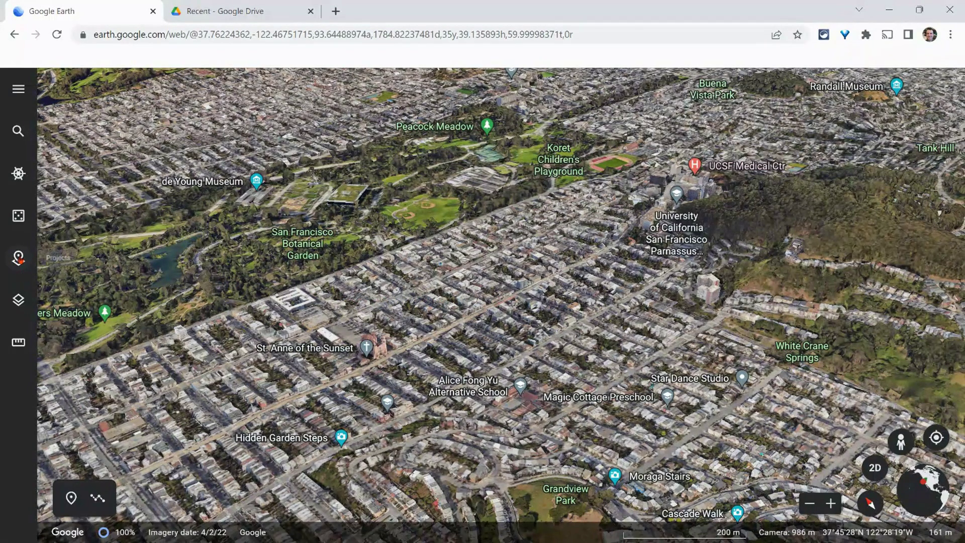
# Create a new project stored in Google Drive.
pyautogui.click(19, 257)
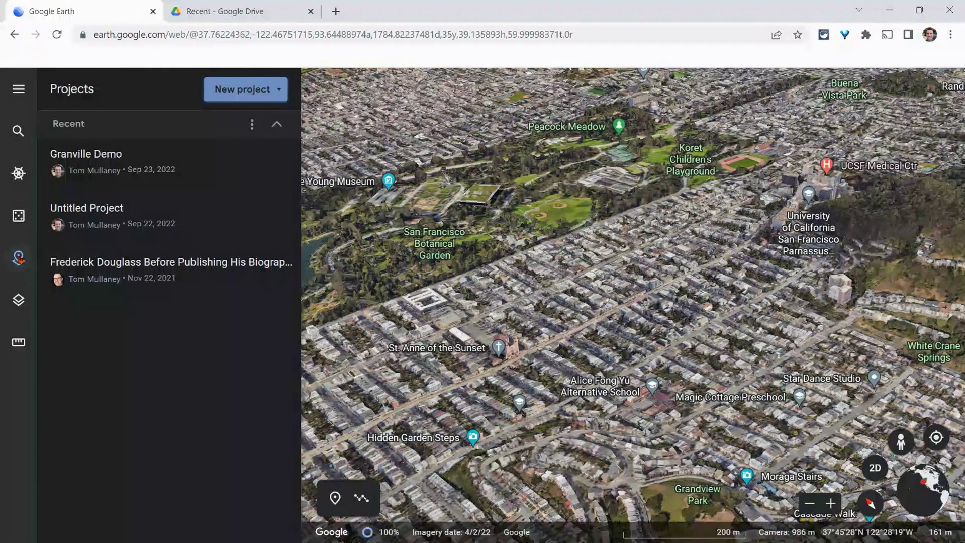
pyautogui.click(255, 90)
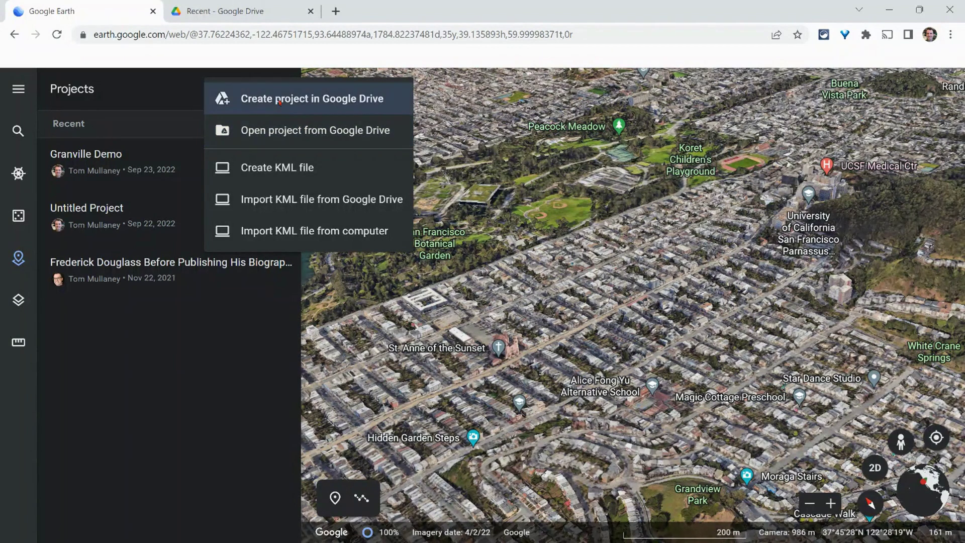
pyautogui.click(311, 100)
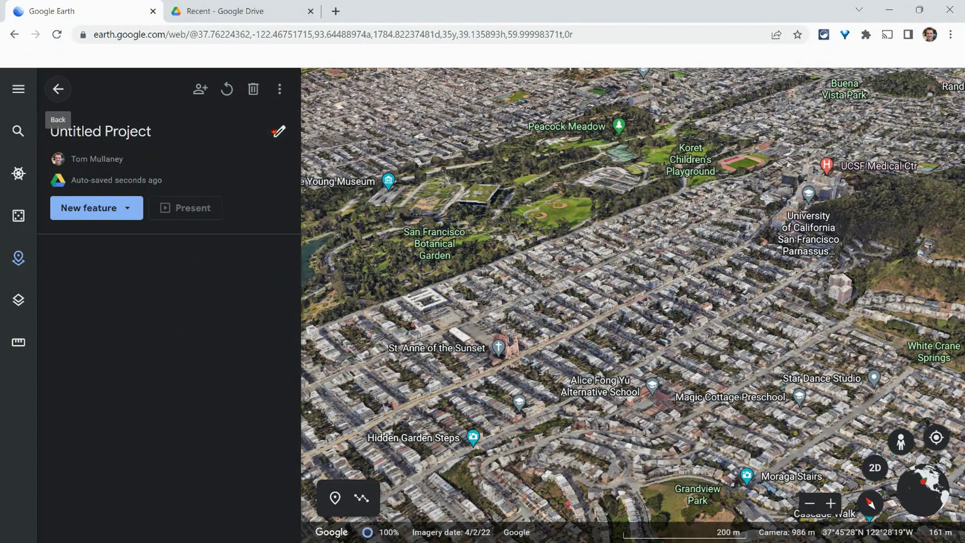
# Title the project Inner Sunset and leave its description empty.
pyautogui.click(280, 132)
pyautogui.write('Innery')
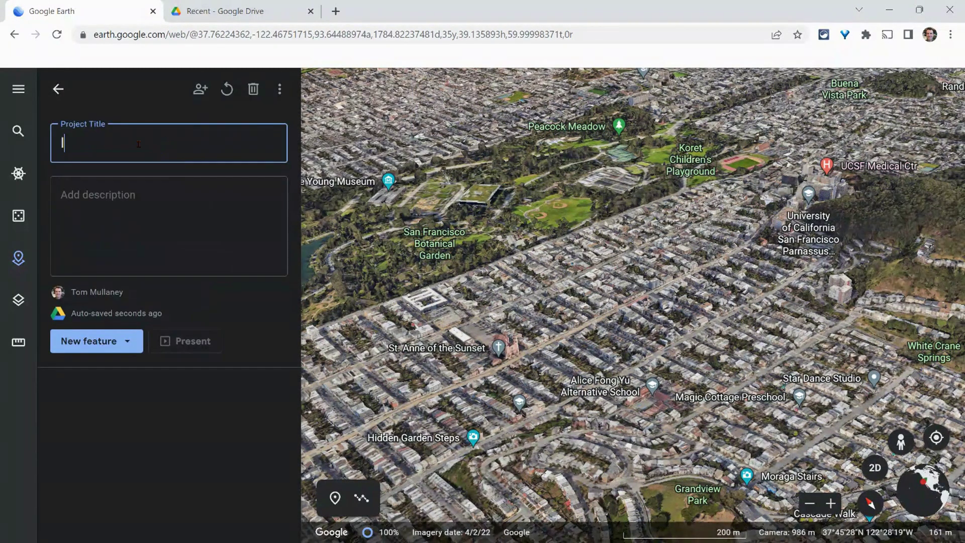
pyautogui.press('BackSpace')
pyautogui.write('Sunset')
pyautogui.click(131, 194)
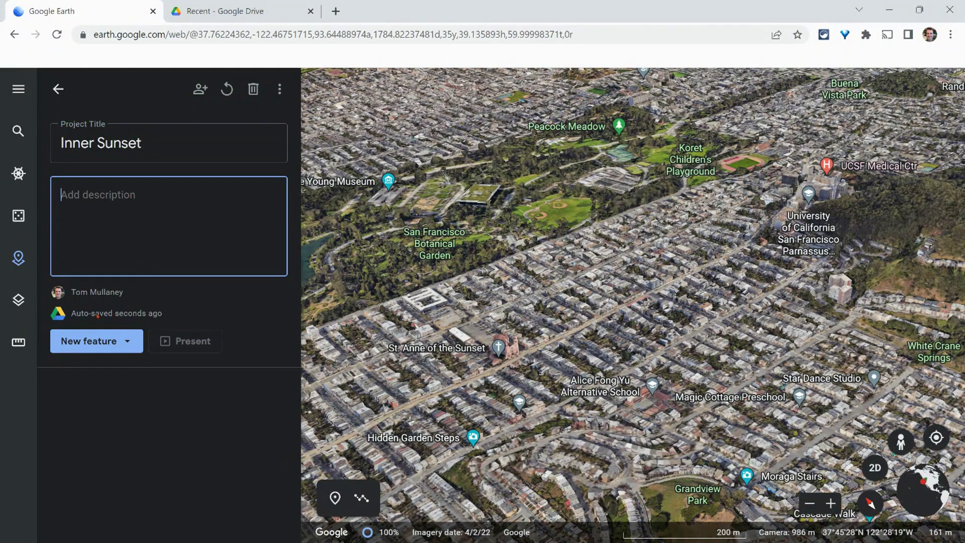
pyautogui.click(197, 312)
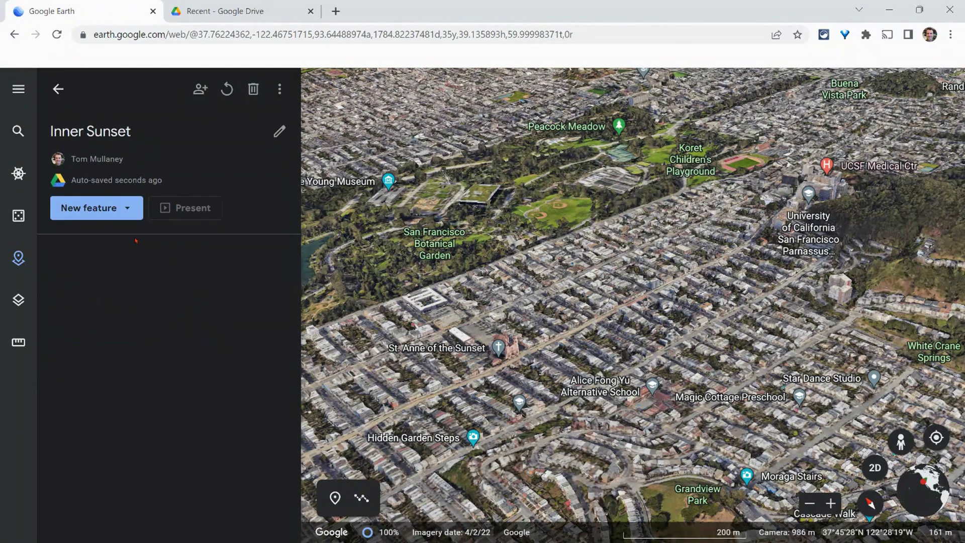
# Add a fullscreen slide and give it the first Google Image Search picture for "Inner Sunset San Francisco" as background.
pyautogui.click(130, 212)
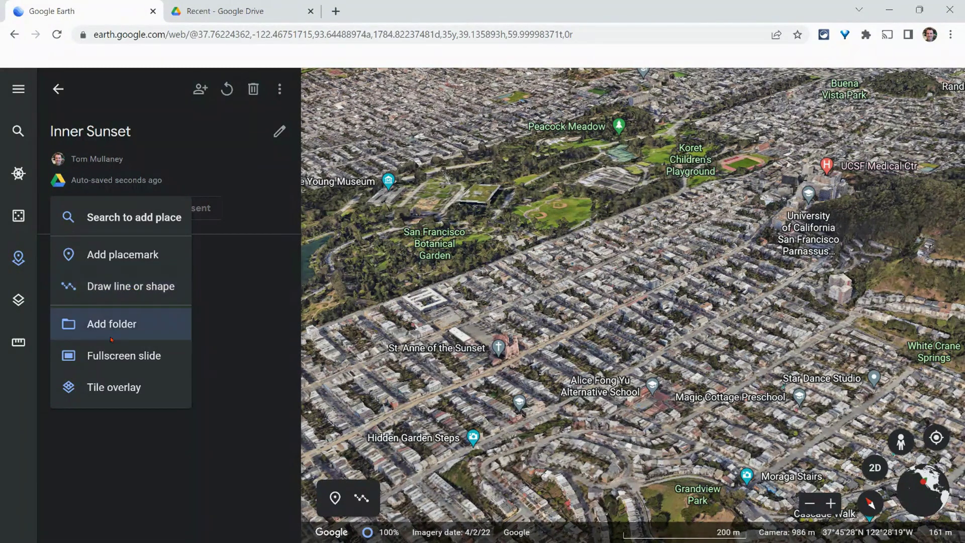
pyautogui.click(106, 360)
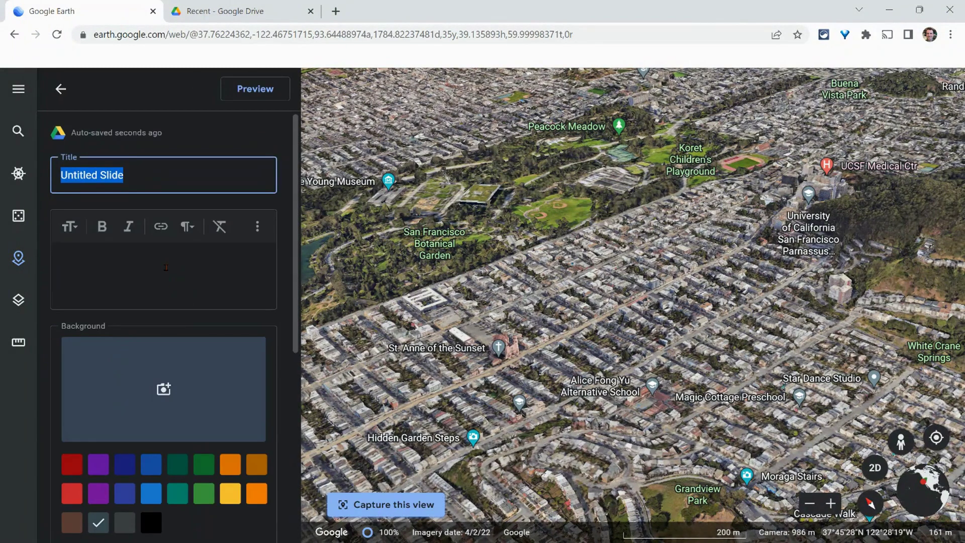
pyautogui.scroll(-3, 165, 282)
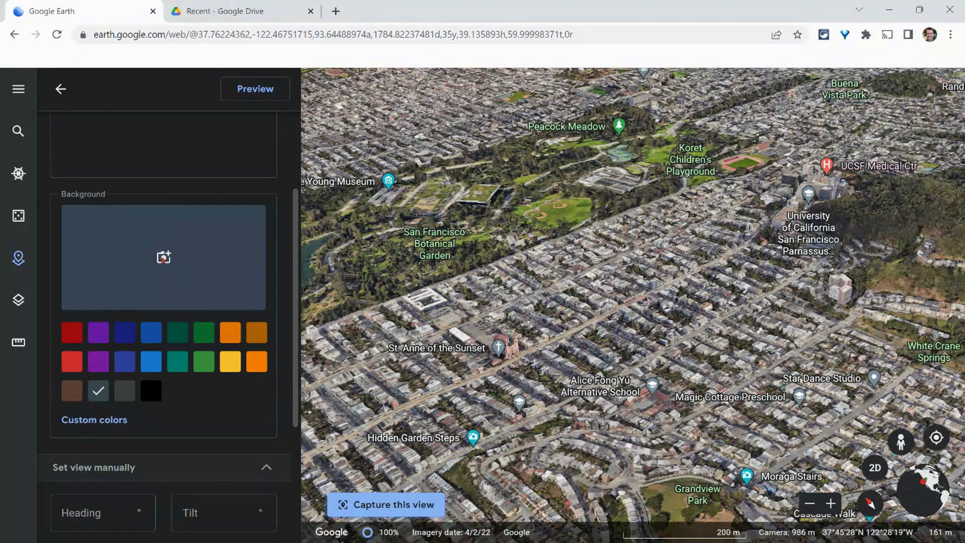
pyautogui.click(163, 258)
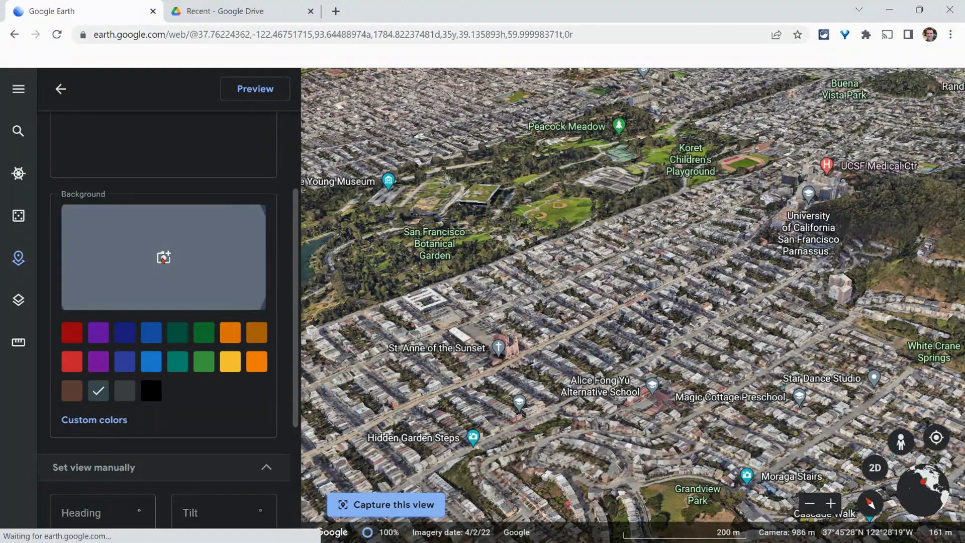
pyautogui.click(274, 159)
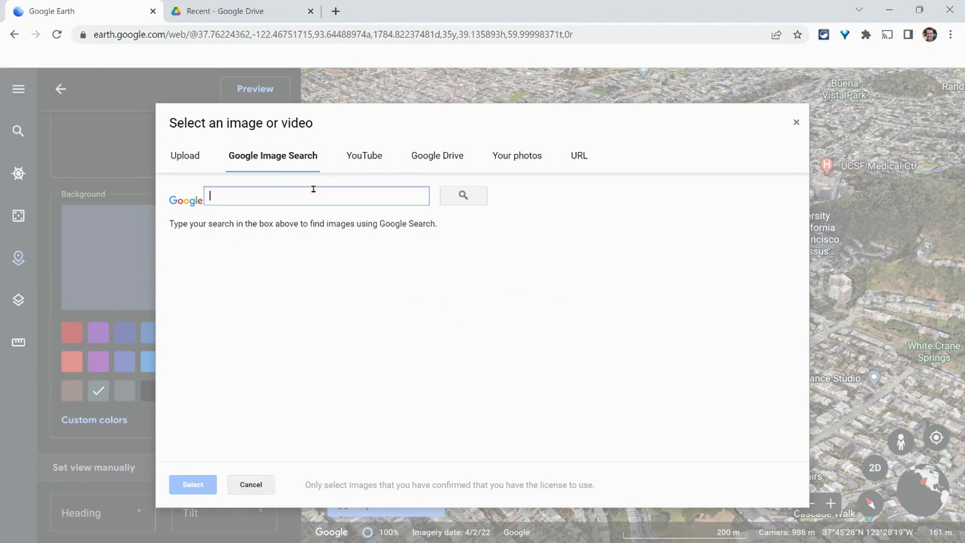
pyautogui.write('Inn')
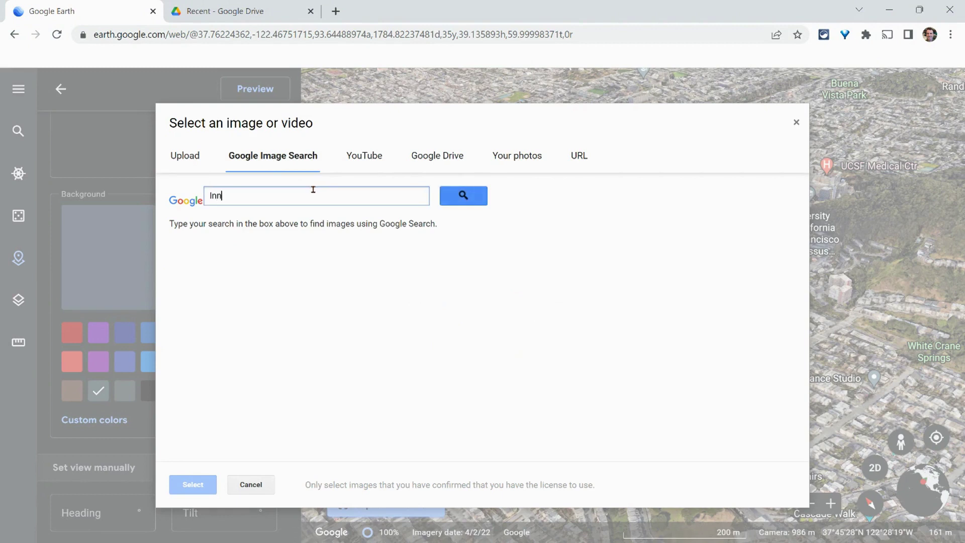
pyautogui.write('er Sunset San Francisco')
pyautogui.press('Return')
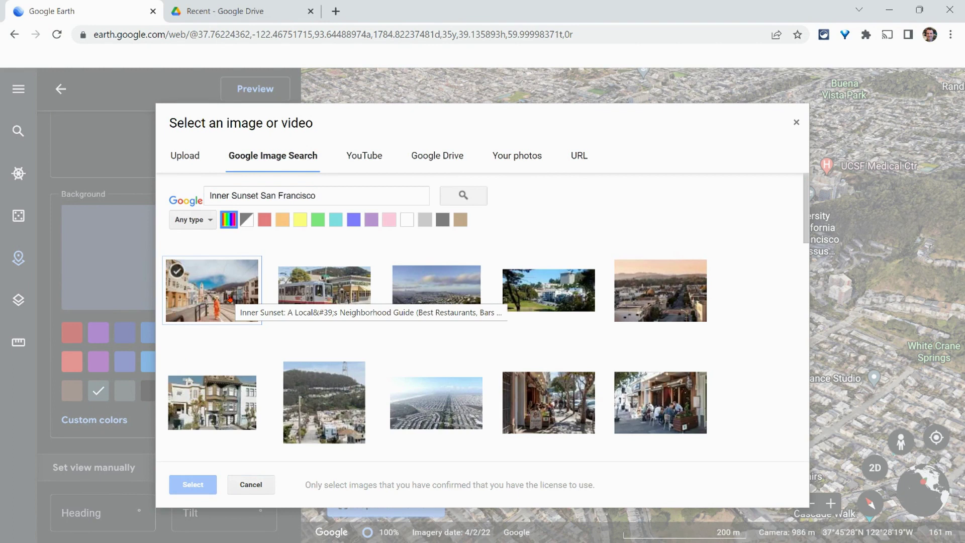
pyautogui.click(230, 300)
pyautogui.click(198, 484)
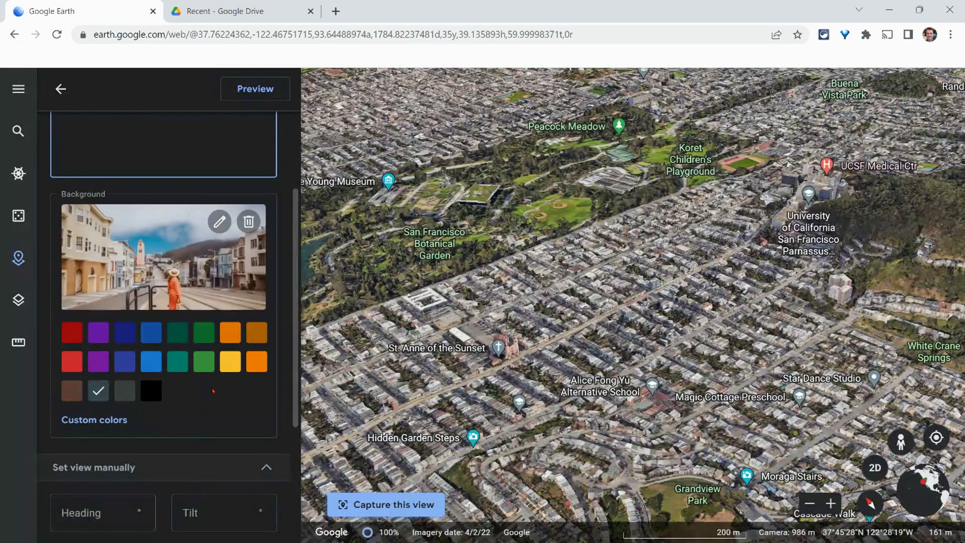
# Change the slide's title to "Welcome to Inner Sunset".
pyautogui.scroll(3, 213, 394)
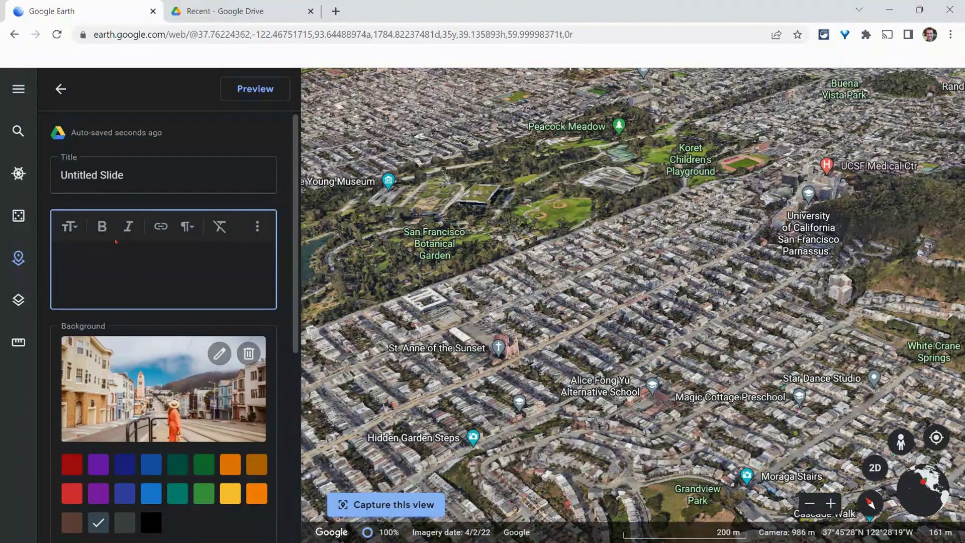
pyautogui.tripleClick(97, 175)
pyautogui.click(97, 175)
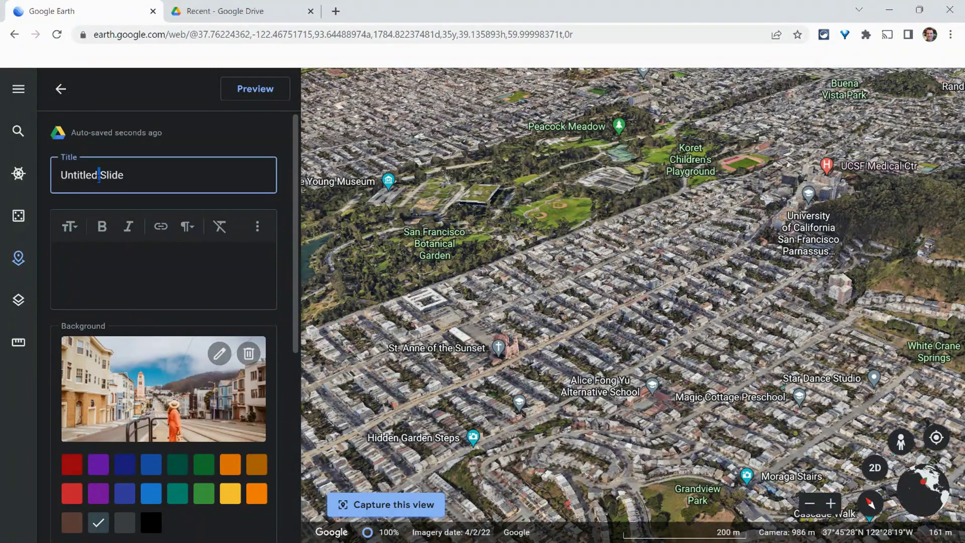
pyautogui.tripleClick(97, 175)
pyautogui.write('Welcom')
pyautogui.write('e to Inner')
pyautogui.write(' Suj')
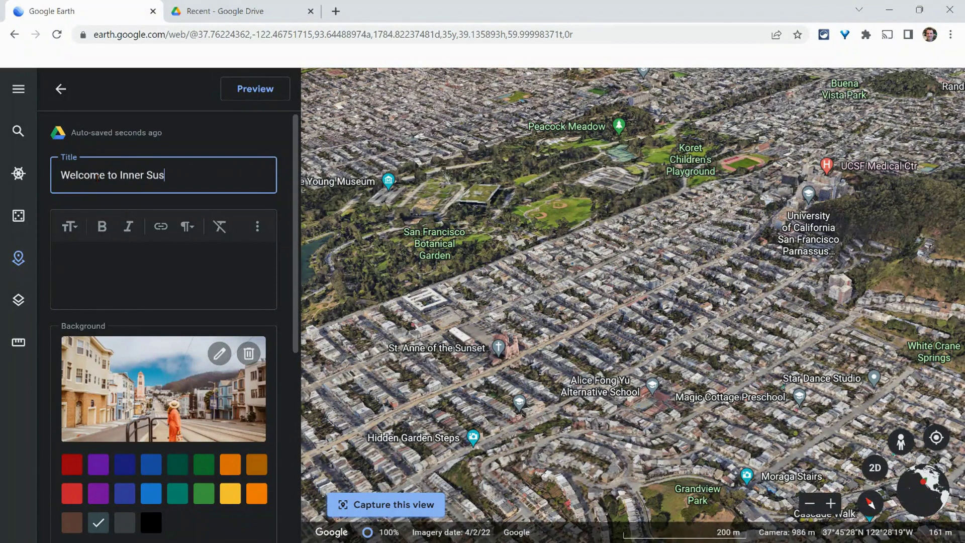
pyautogui.press('BackSpace')
pyautogui.write('nset')
# Enter "Away we go!" as the slide's description, review the slide settings and return to the project overview.
pyautogui.click(113, 251)
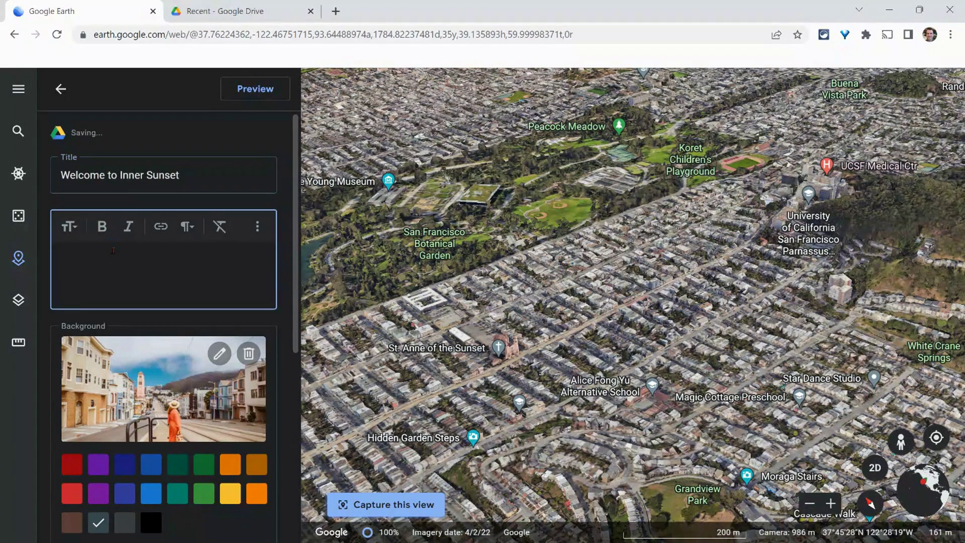
pyautogui.write('Away we go!')
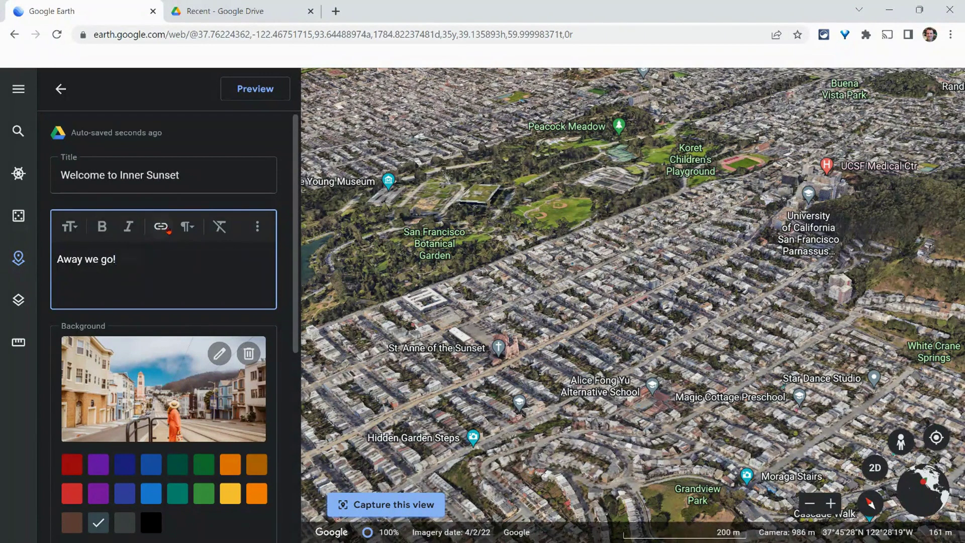
pyautogui.scroll(-1, 233, 252)
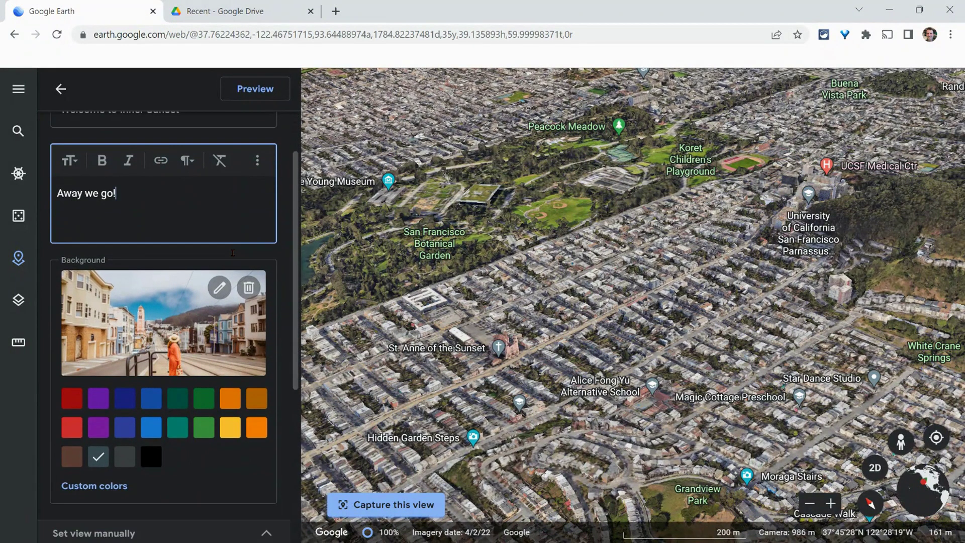
pyautogui.scroll(-1, 163, 360)
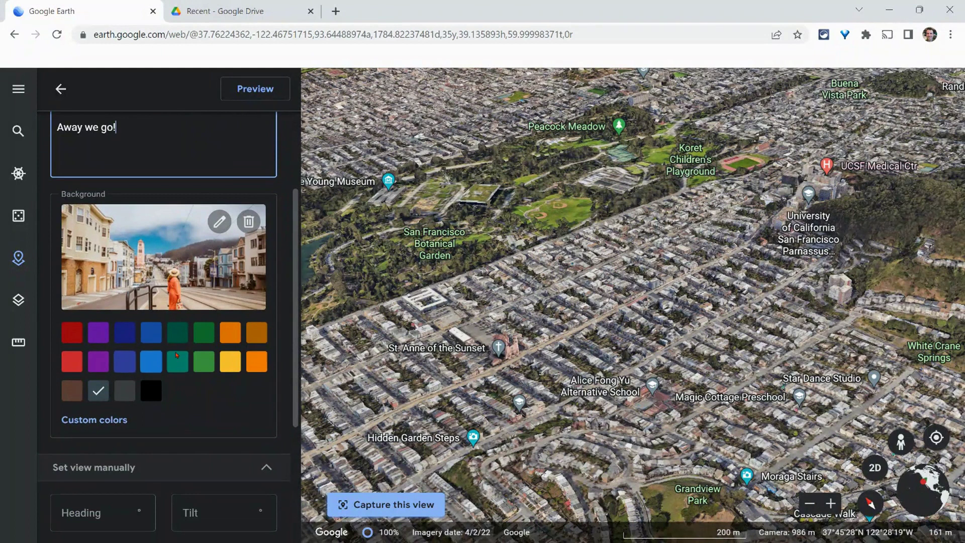
pyautogui.scroll(-1, 170, 300)
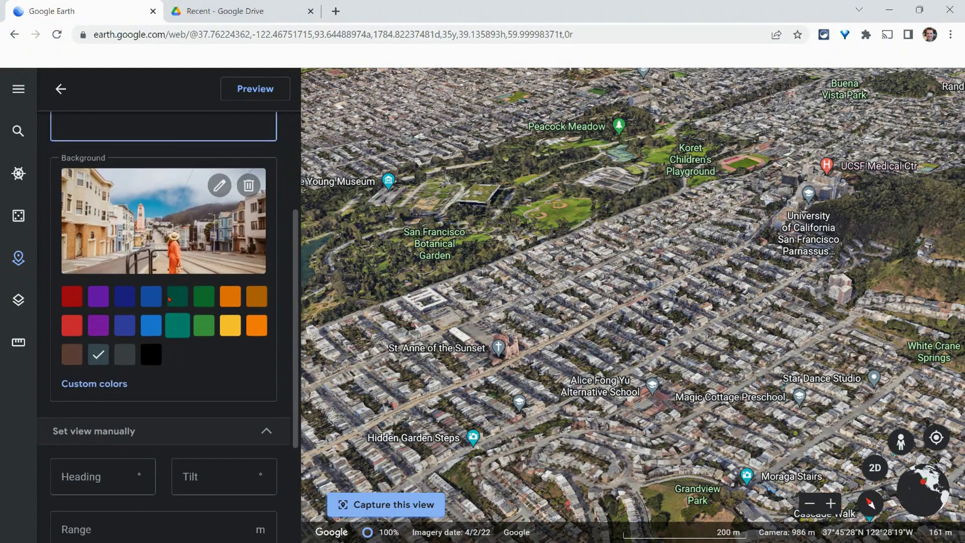
pyautogui.scroll(3, 169, 299)
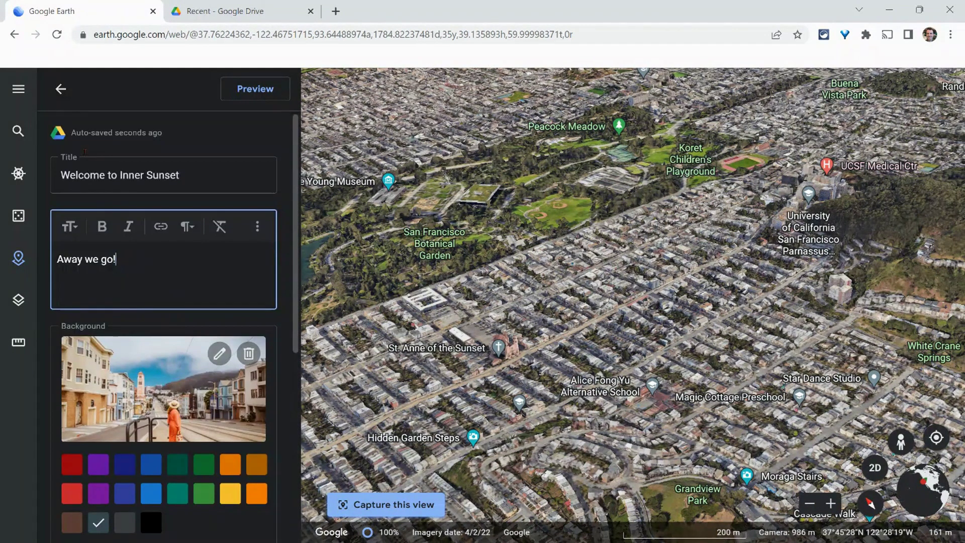
pyautogui.click(59, 89)
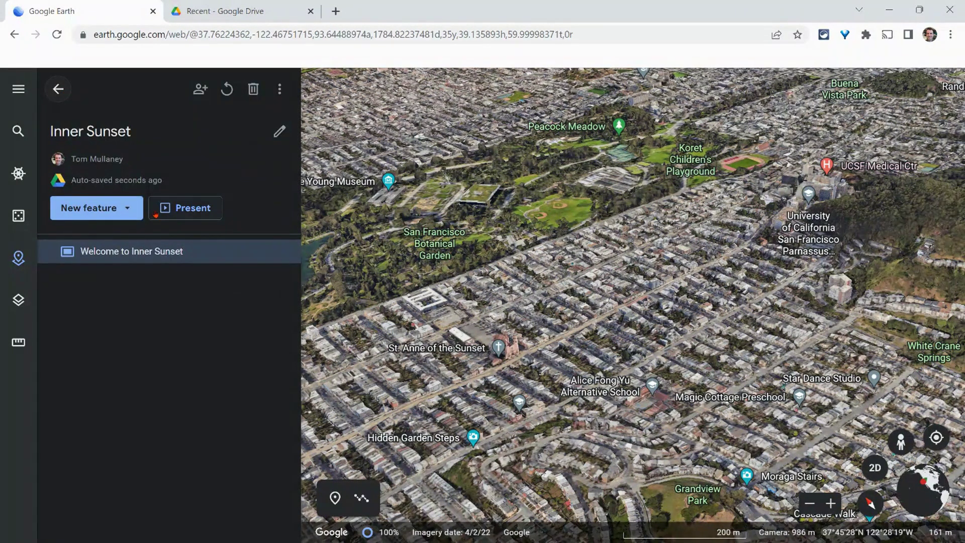
# Search for "16th" to find the 16th Avenue Tiled Steps and add that place to the project.
pyautogui.click(133, 209)
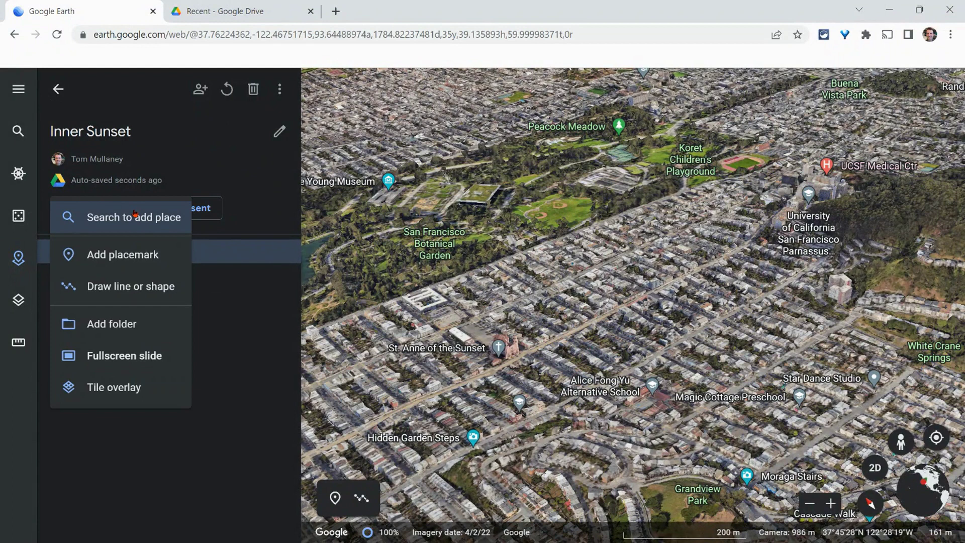
pyautogui.click(135, 221)
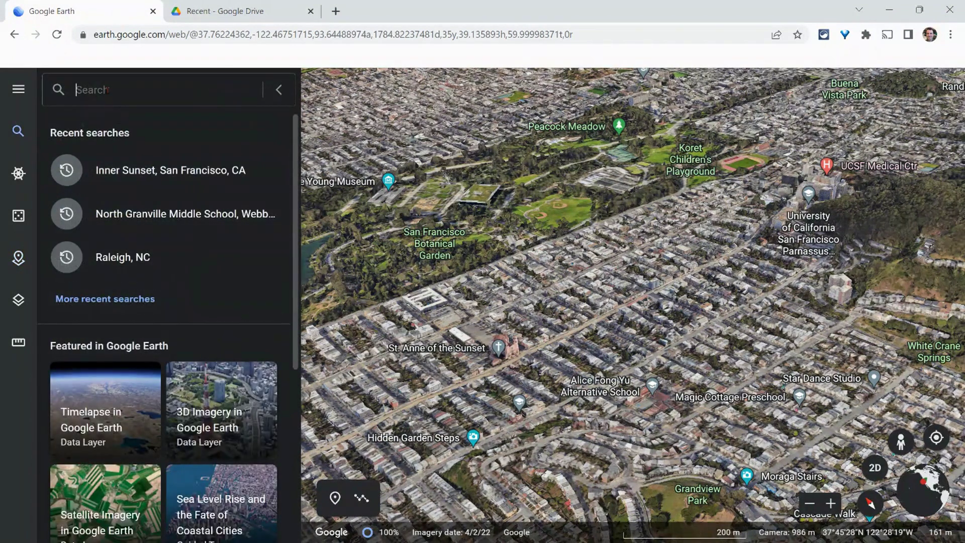
pyautogui.write('16t')
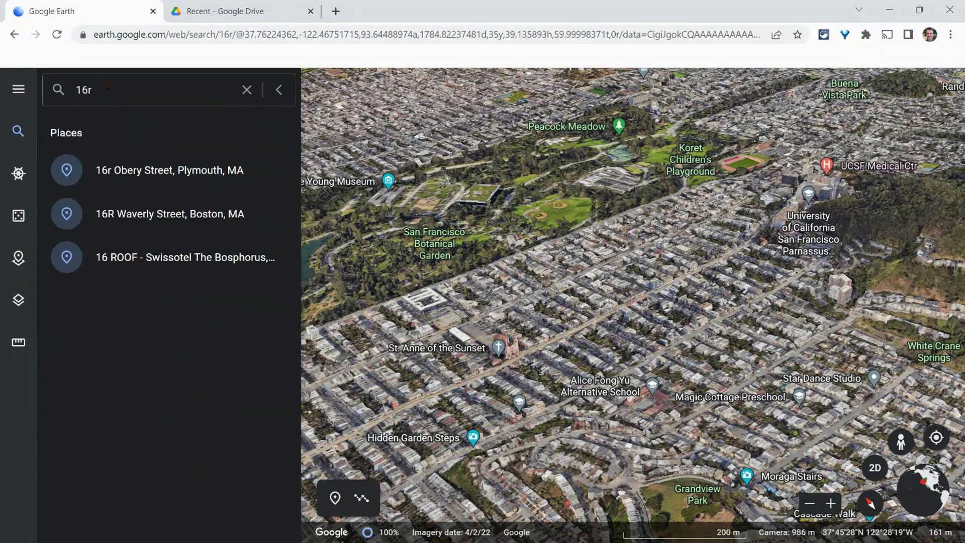
pyautogui.write('h s')
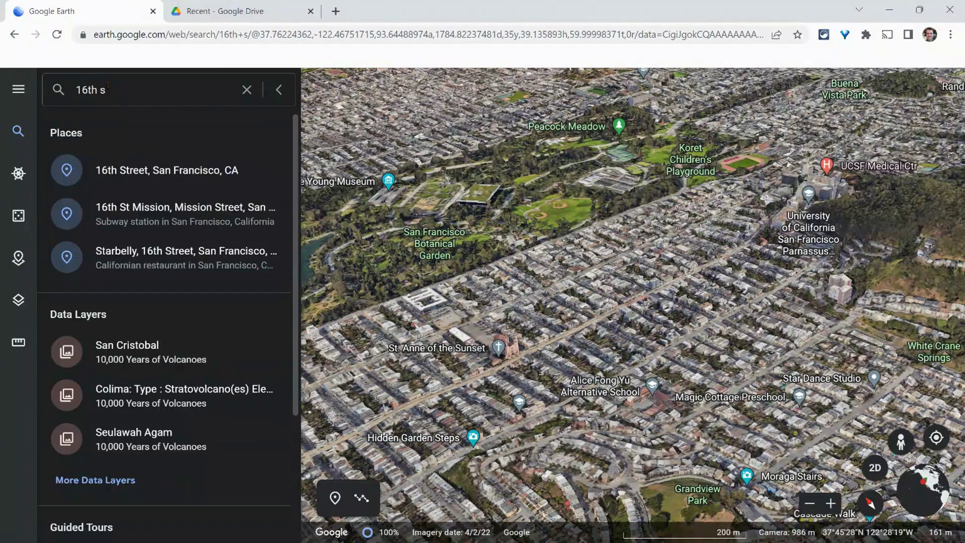
pyautogui.press('BackSpace')
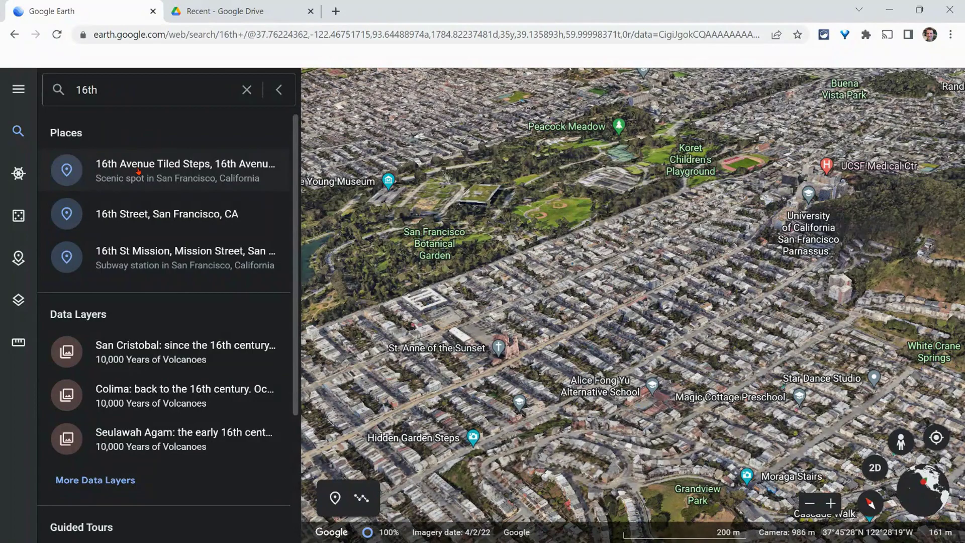
pyautogui.click(199, 187)
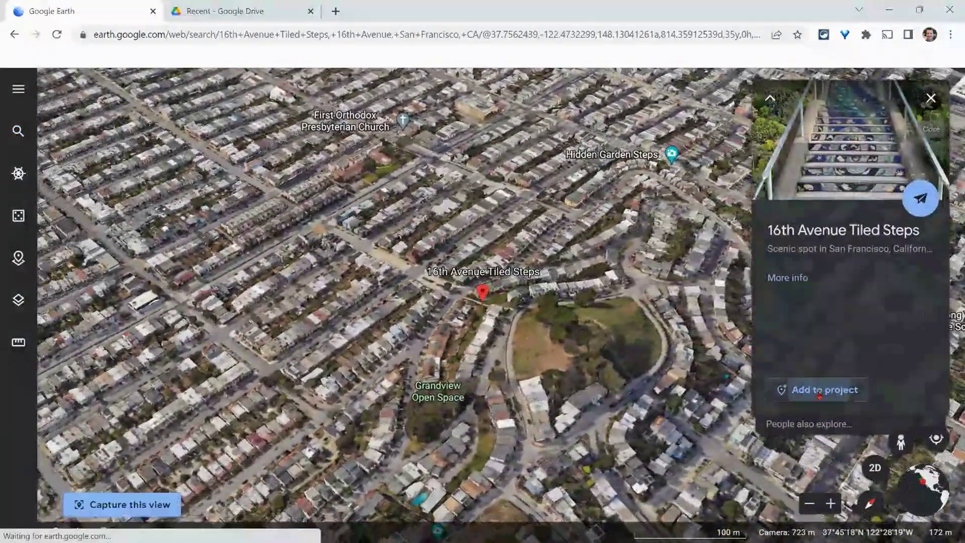
pyautogui.click(818, 390)
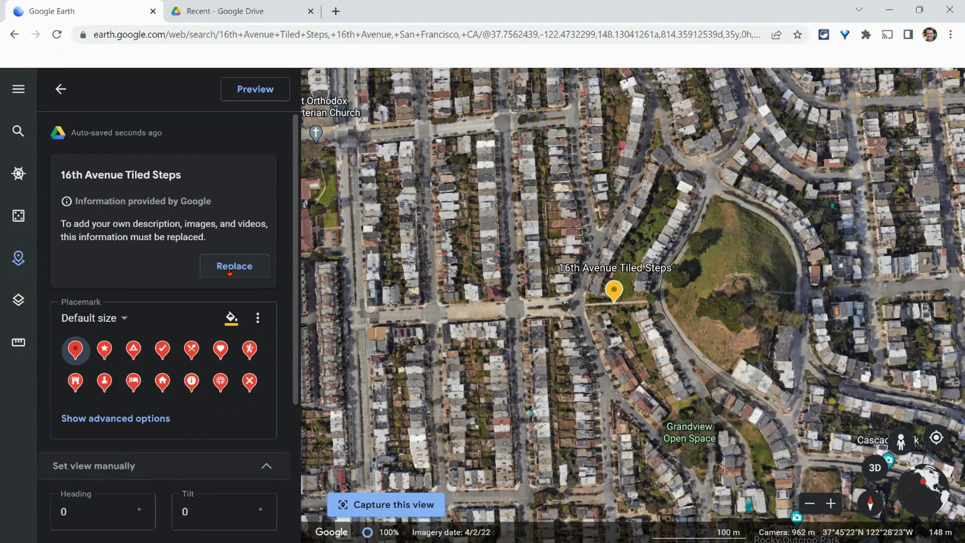
# Replace the Google-provided information of the place and add a staircase picture from a Google Image Search for "16th avenue tiked steps".
pyautogui.click(230, 270)
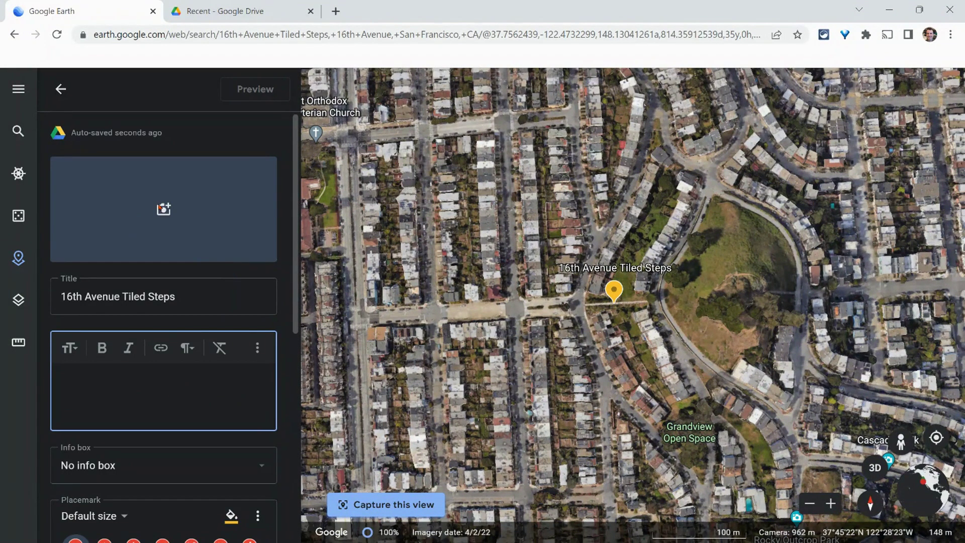
pyautogui.click(161, 229)
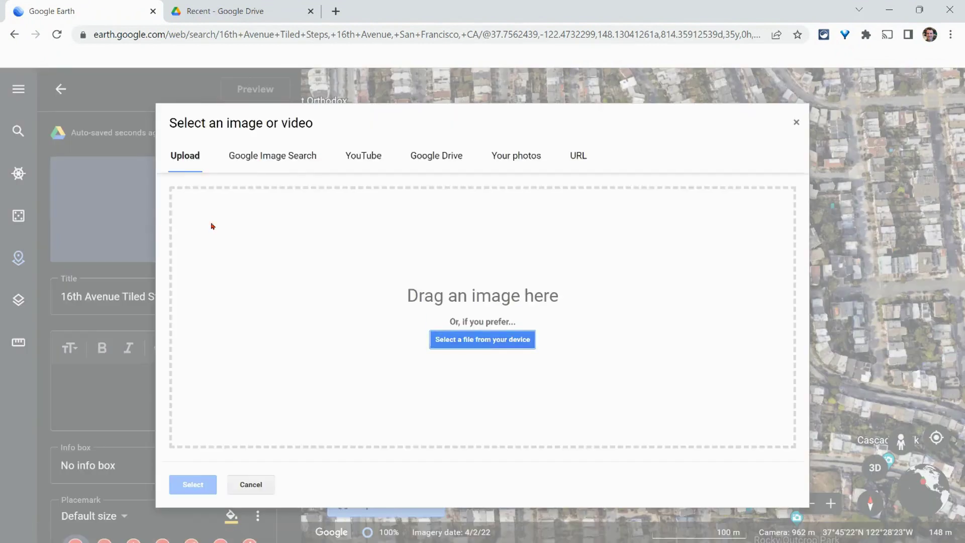
pyautogui.click(264, 162)
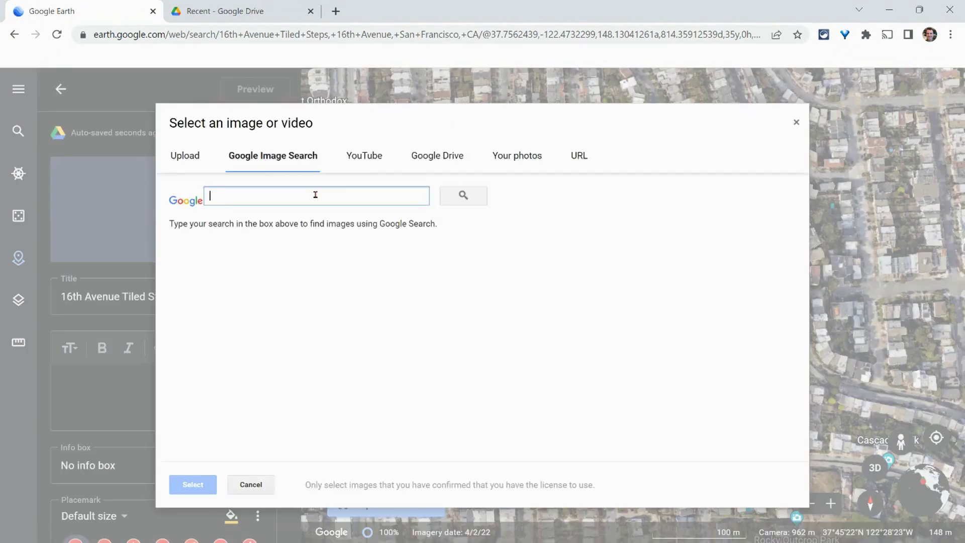
pyautogui.write('16th a')
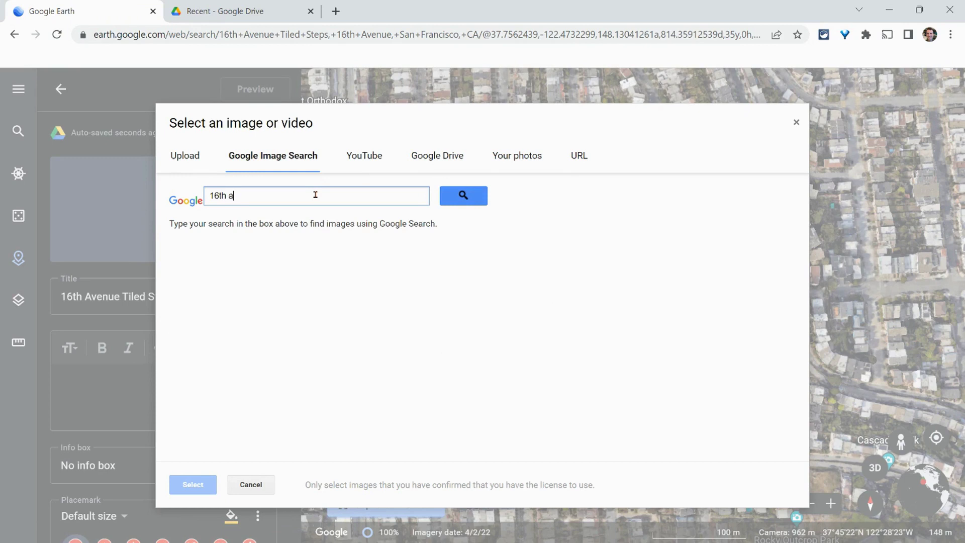
pyautogui.write('venue tiked steps')
pyautogui.press('Return')
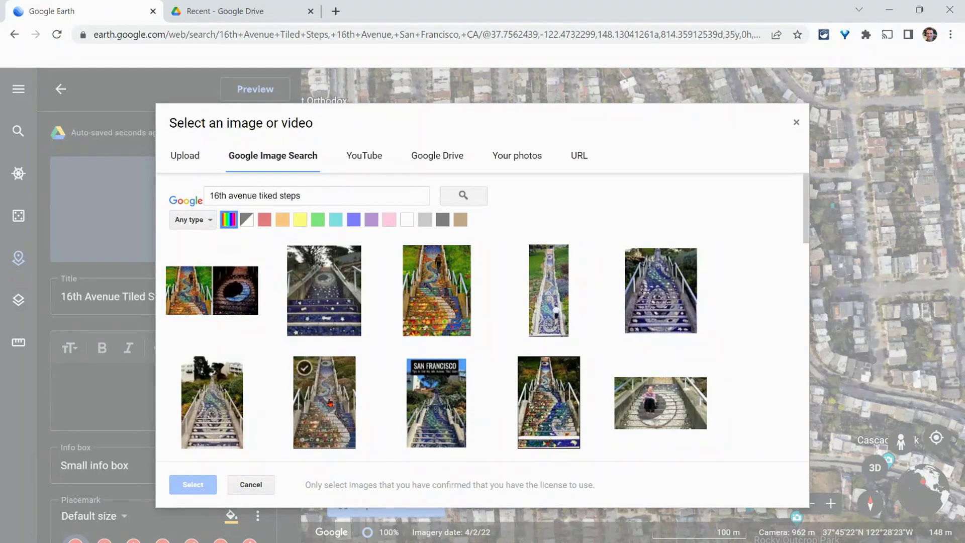
pyautogui.click(324, 397)
pyautogui.click(206, 485)
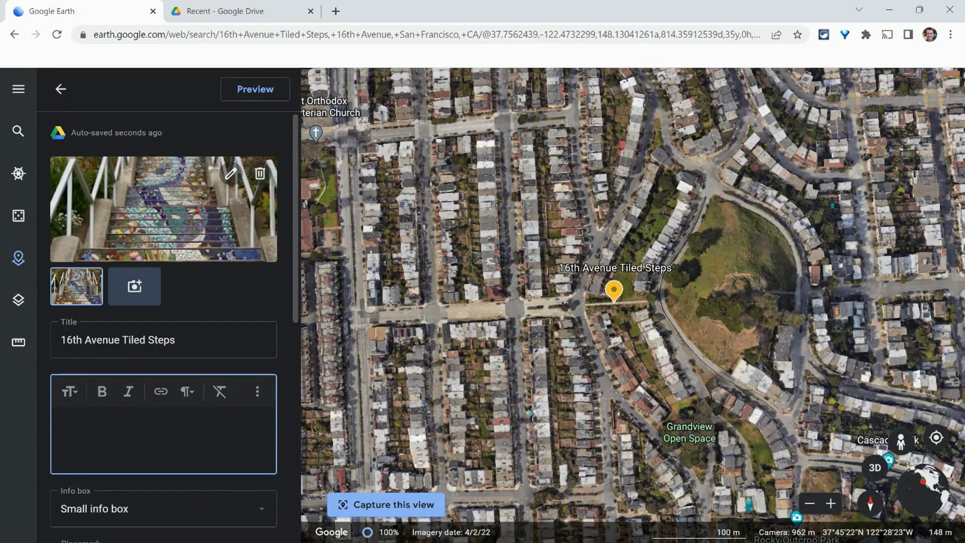
# Enter "Some text" as the place's description and choose the small info box.
pyautogui.scroll(-2, 136, 412)
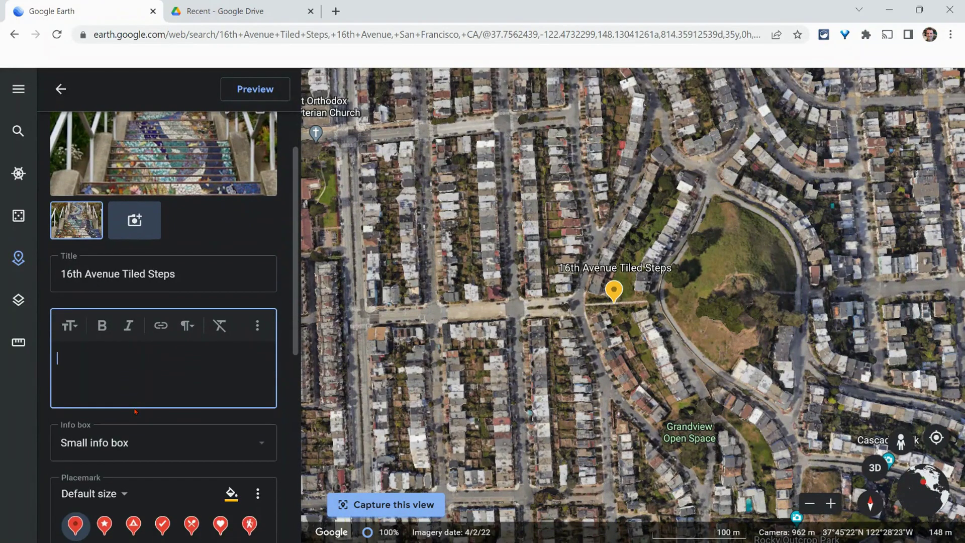
pyautogui.write('Some text')
pyautogui.scroll(-1, 135, 411)
pyautogui.click(151, 379)
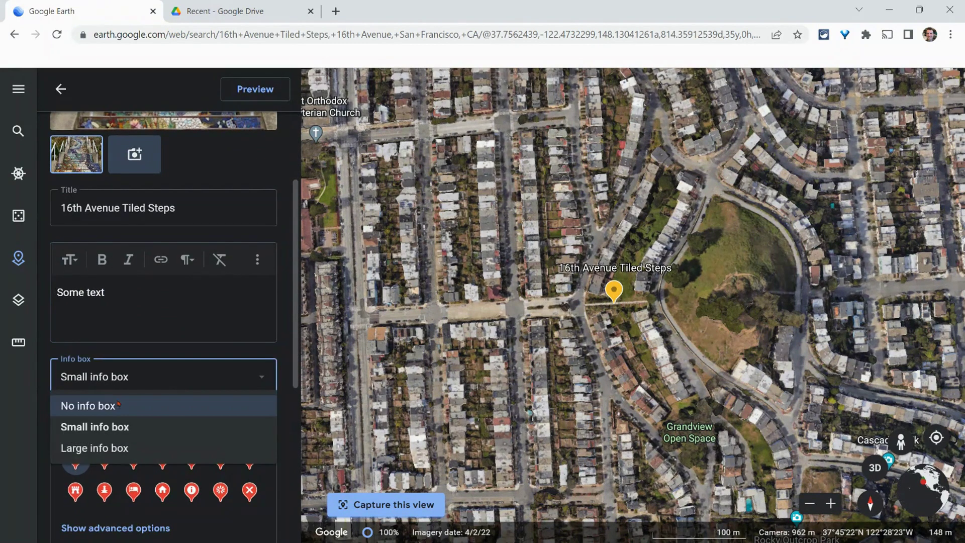
pyautogui.click(109, 432)
# Colour the place's placemark dark blue, set its size to Extra large and return to the project overview.
pyautogui.scroll(-2, 108, 438)
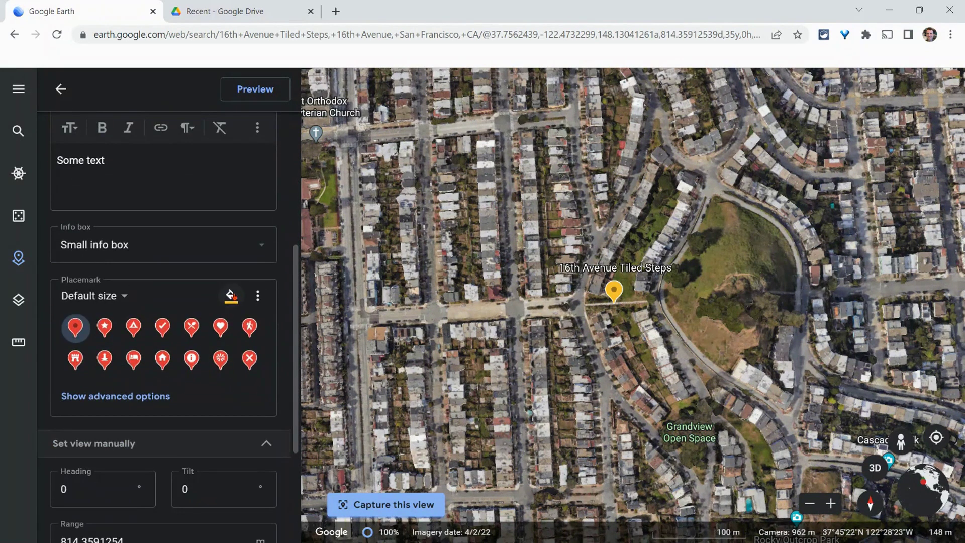
pyautogui.click(234, 299)
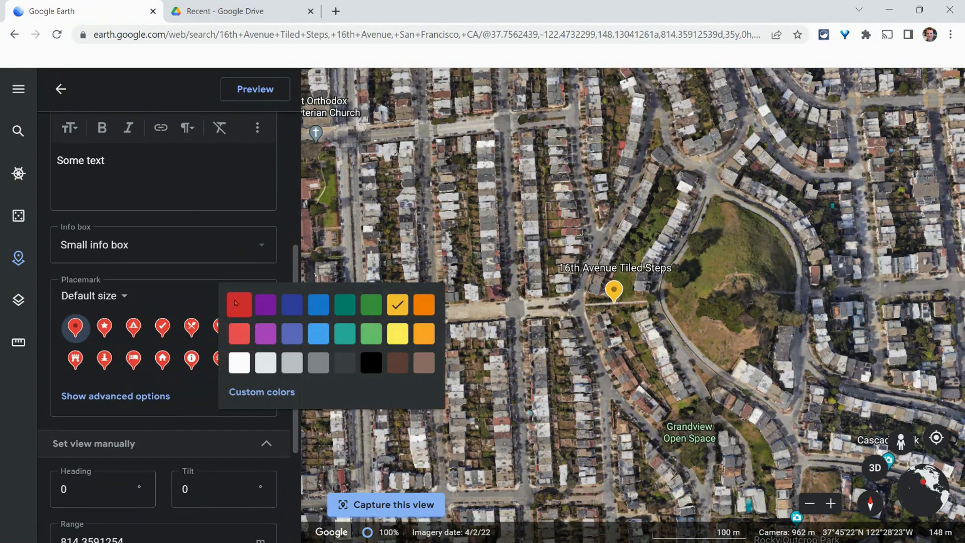
pyautogui.click(293, 305)
pyautogui.click(258, 295)
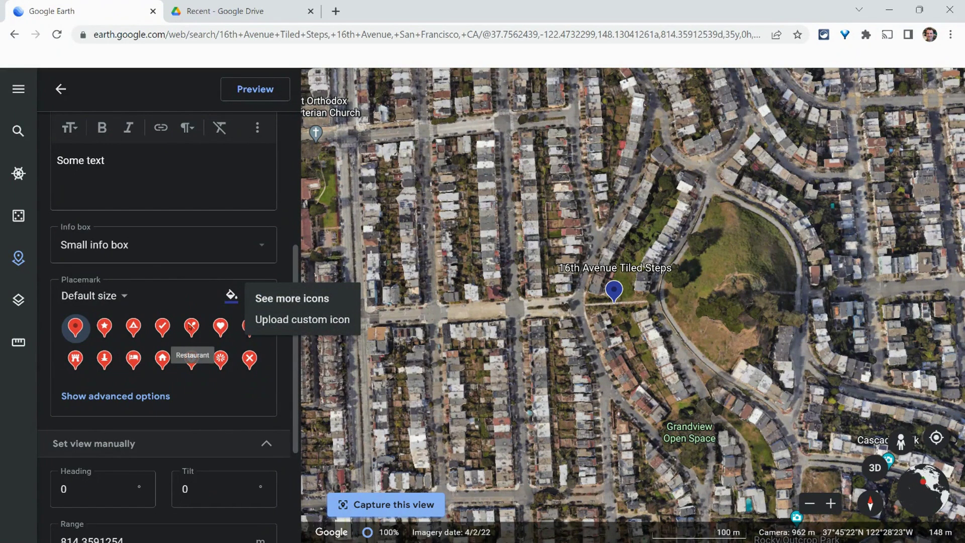
pyautogui.click(121, 294)
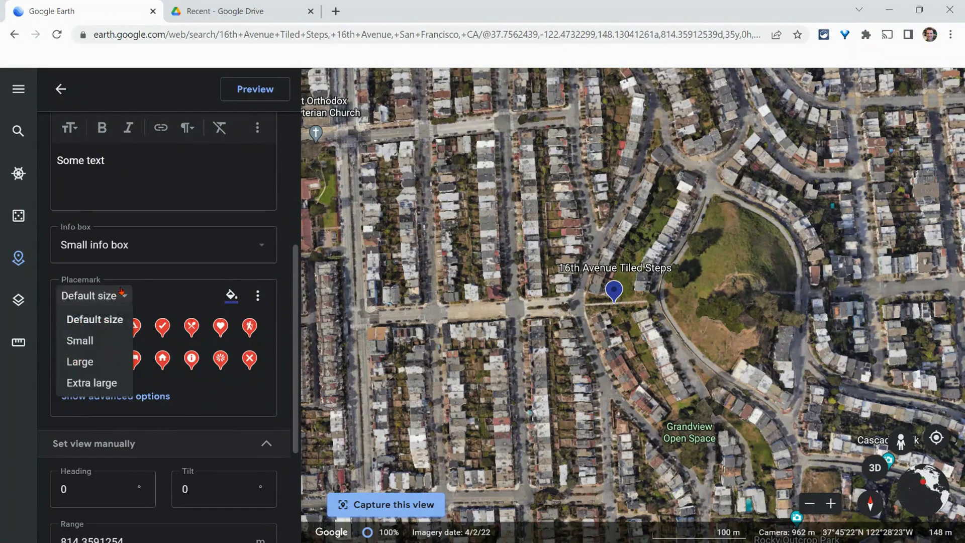
pyautogui.click(90, 384)
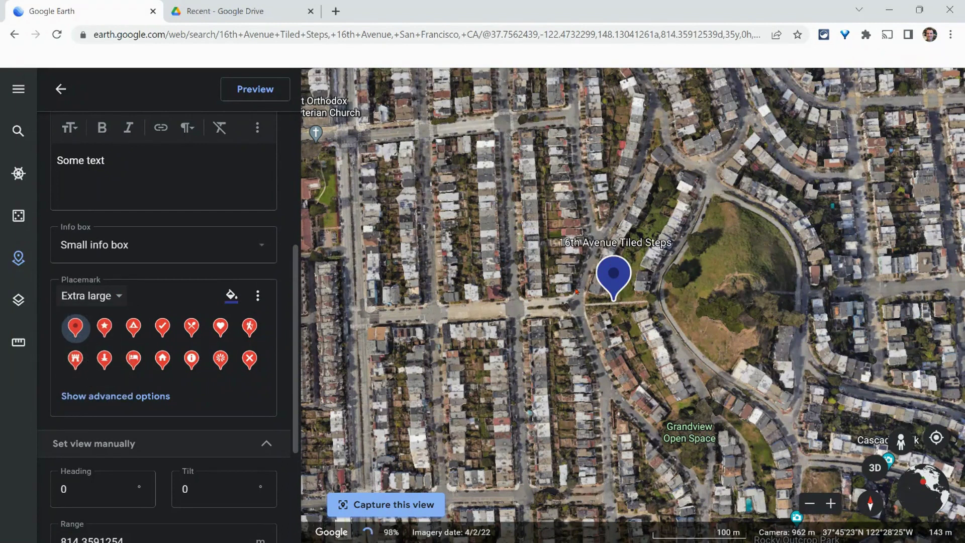
pyautogui.scroll(-3, 217, 307)
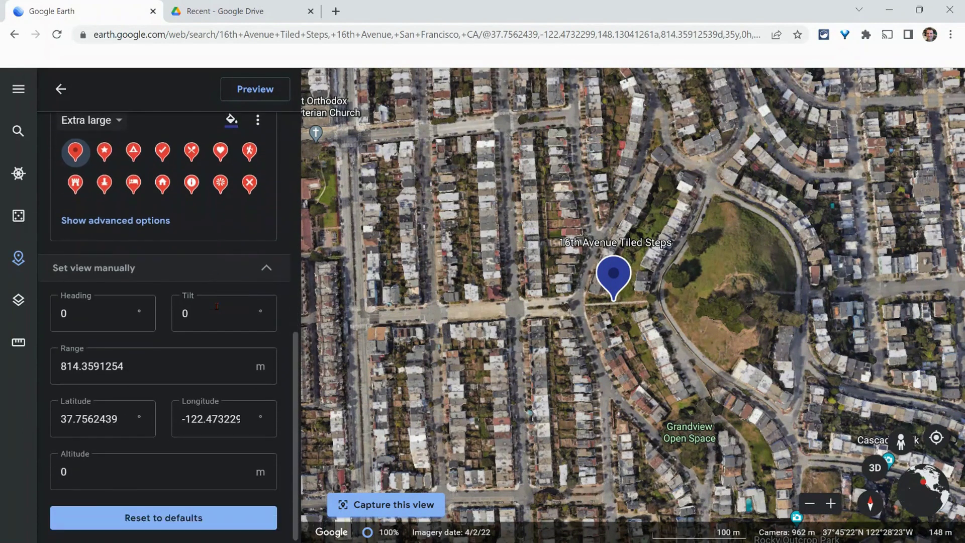
pyautogui.scroll(5, 218, 306)
pyautogui.click(60, 89)
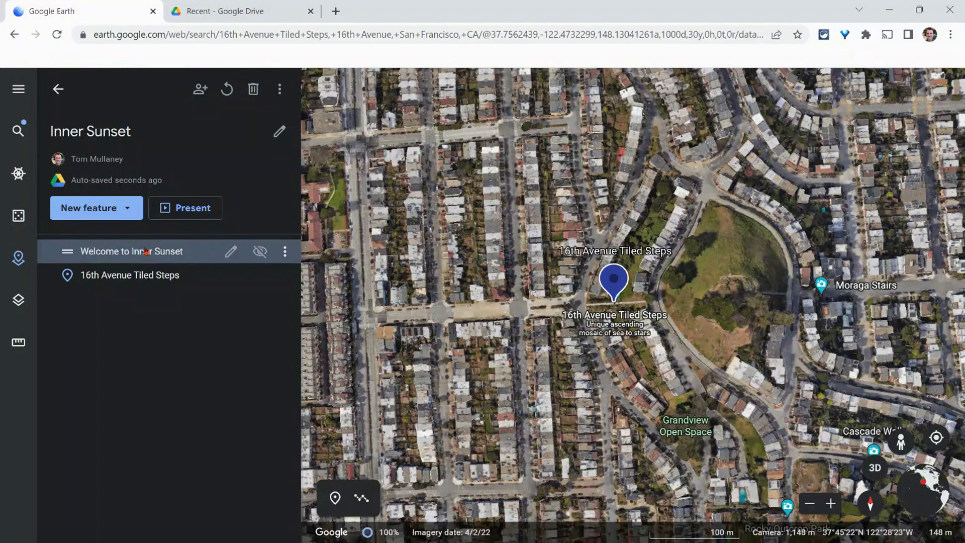
# Present the project from the title slide through the 16th Avenue Tiled Steps and exit the presentation.
pyautogui.click(184, 207)
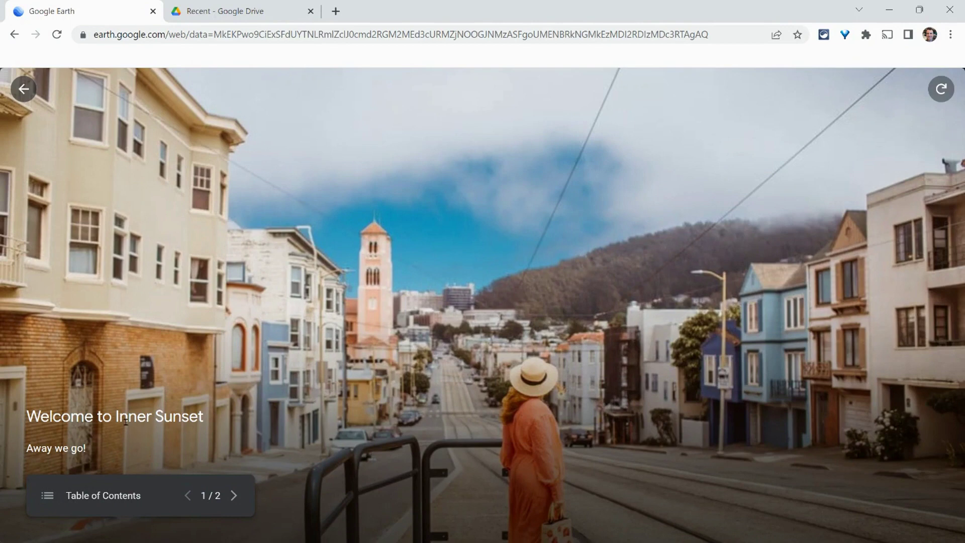
pyautogui.click(233, 496)
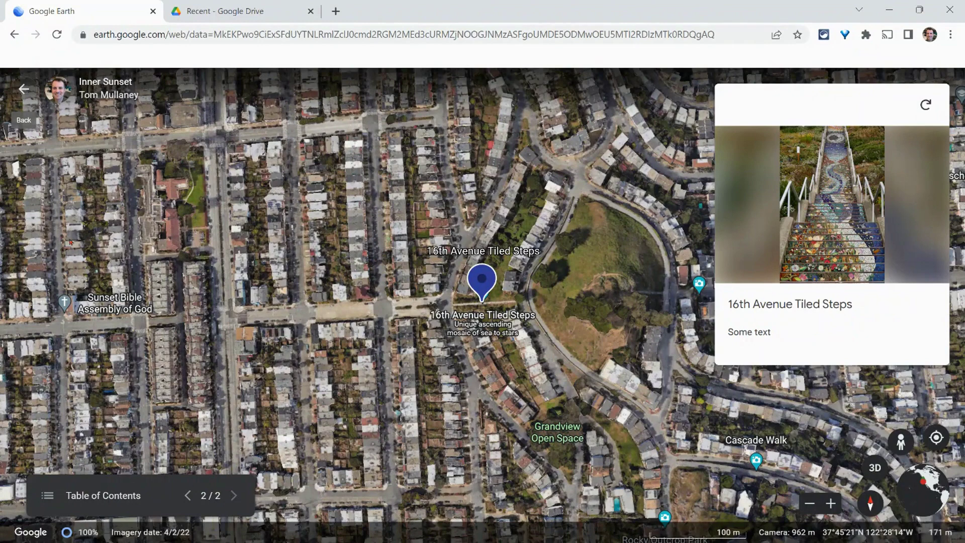
pyautogui.click(24, 89)
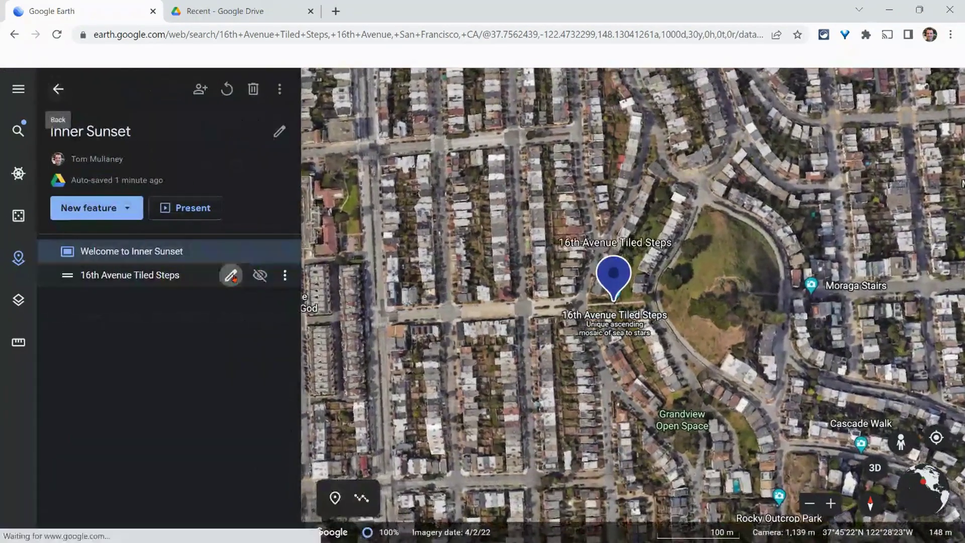
# Reopen the 16th Avenue Tiled Steps for editing and change its info box to the large info box.
pyautogui.click(231, 275)
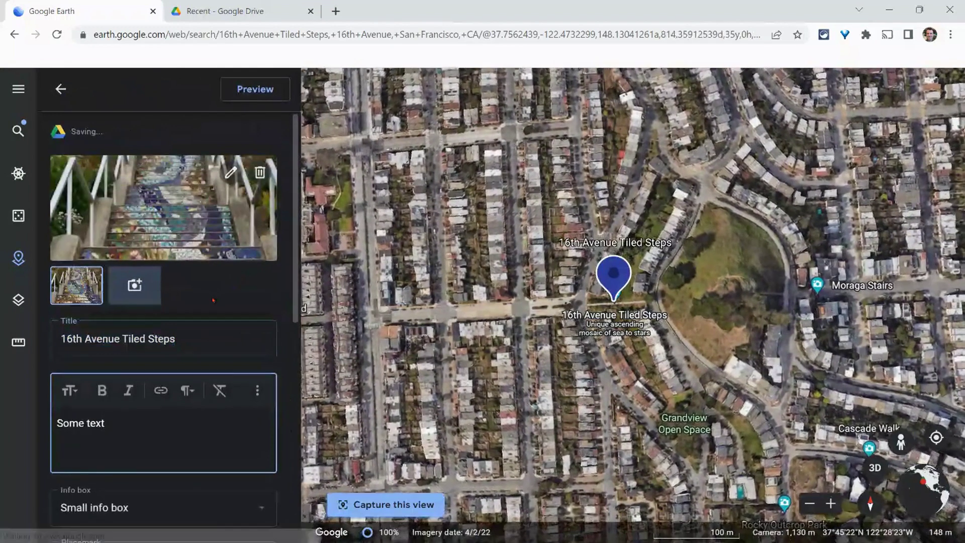
pyautogui.scroll(-4, 221, 291)
pyautogui.scroll(-3, 213, 302)
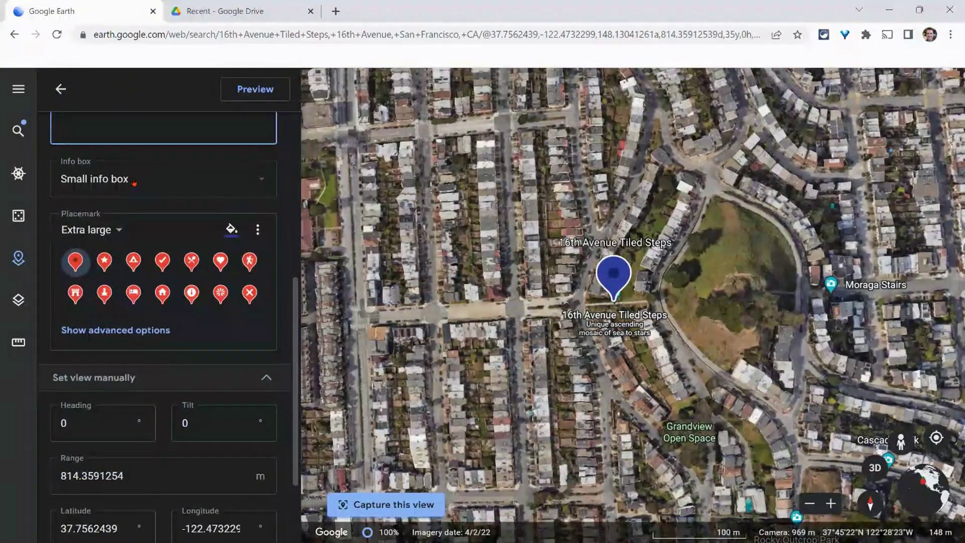
pyautogui.click(134, 181)
pyautogui.click(95, 250)
pyautogui.scroll(3, 176, 201)
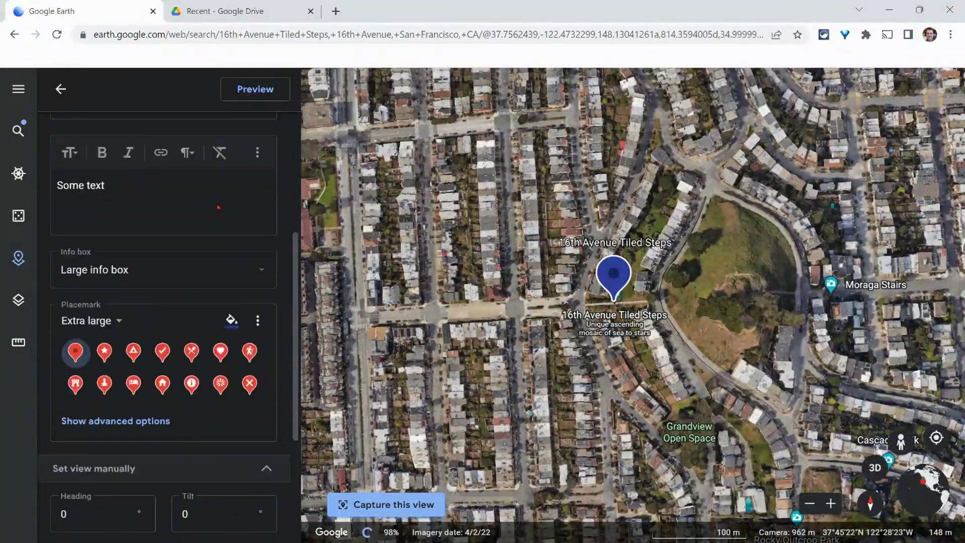
# Preview the 16th Avenue Tiled Steps place with its large info box and close the preview.
pyautogui.click(247, 94)
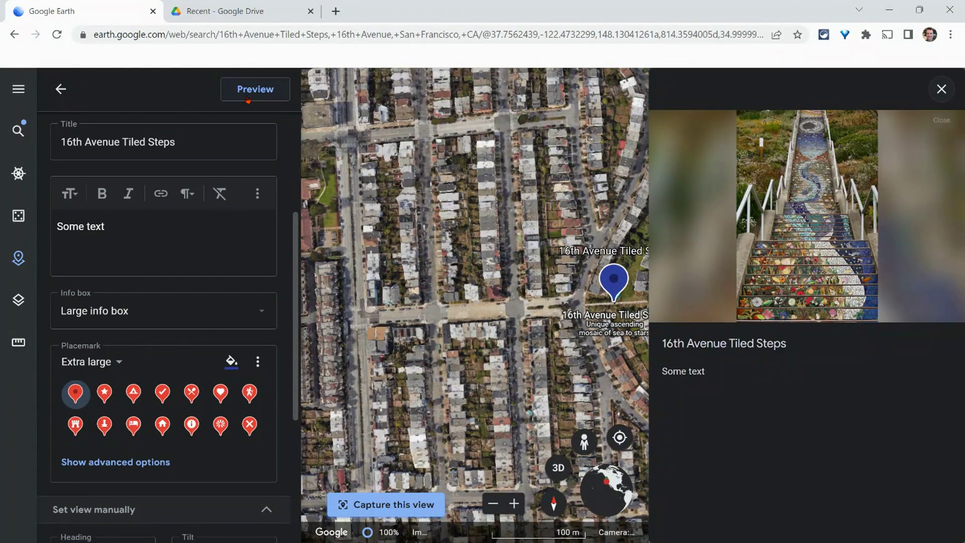
pyautogui.click(248, 93)
pyautogui.scroll(4, 241, 209)
# Present the project, jump to the 16th Avenue Tiled Steps through the table of contents and exit the presentation.
pyautogui.click(60, 89)
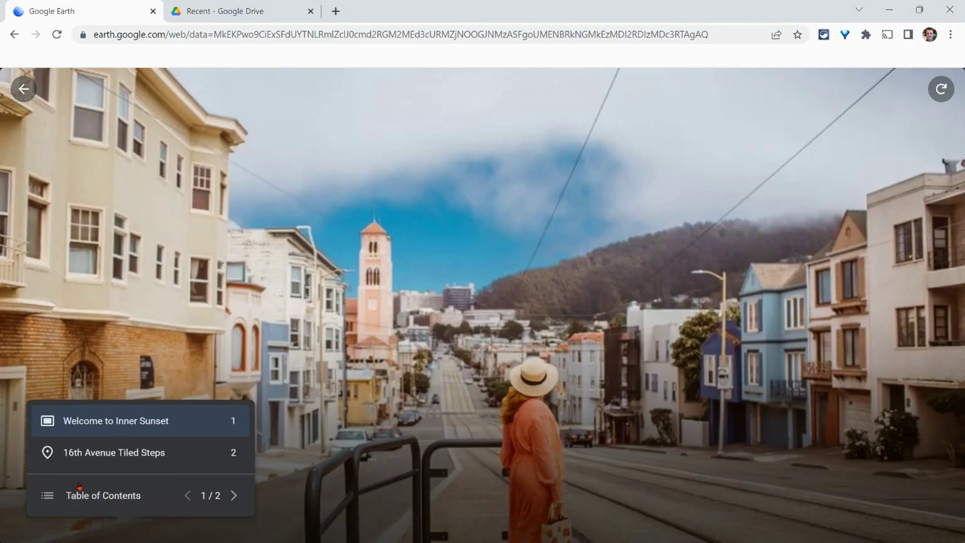
pyautogui.click(120, 453)
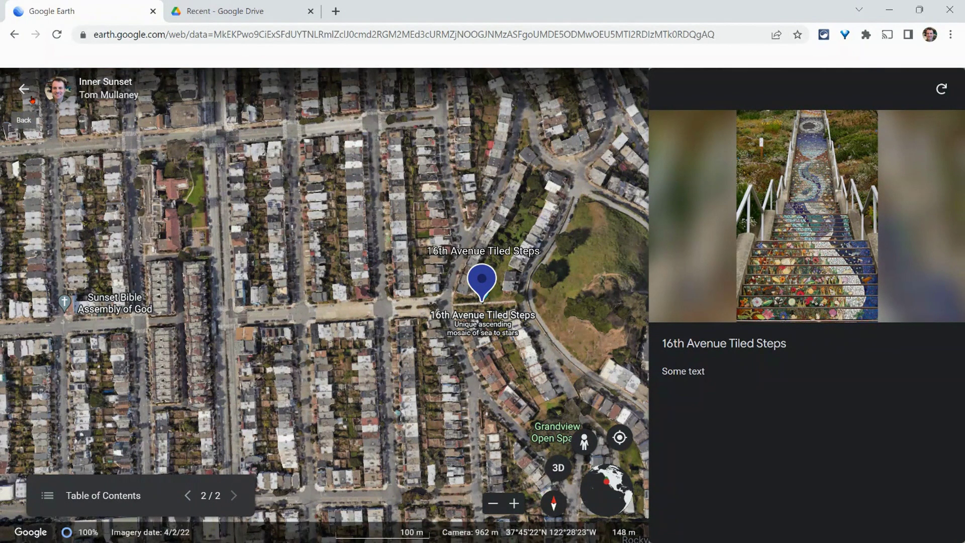
pyautogui.click(32, 99)
pyautogui.click(100, 207)
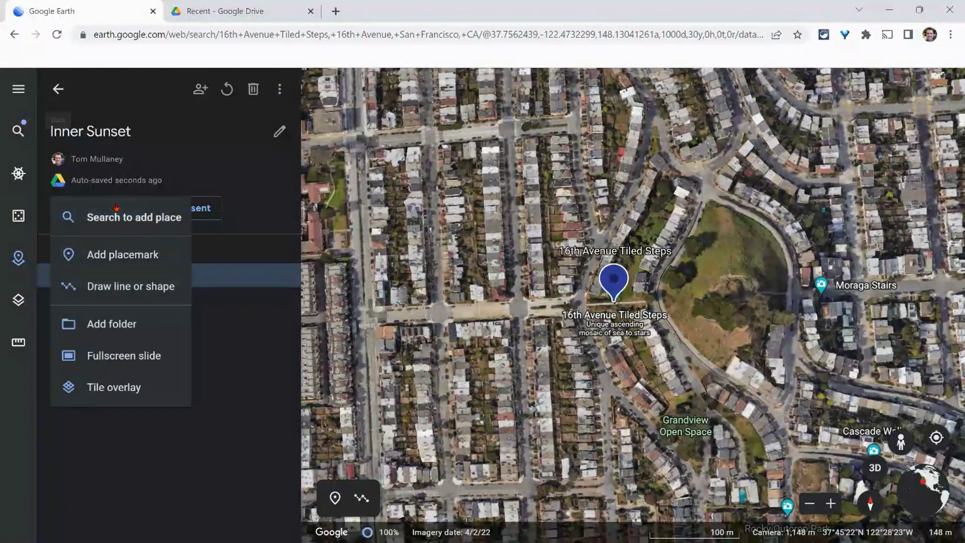
pyautogui.click(203, 95)
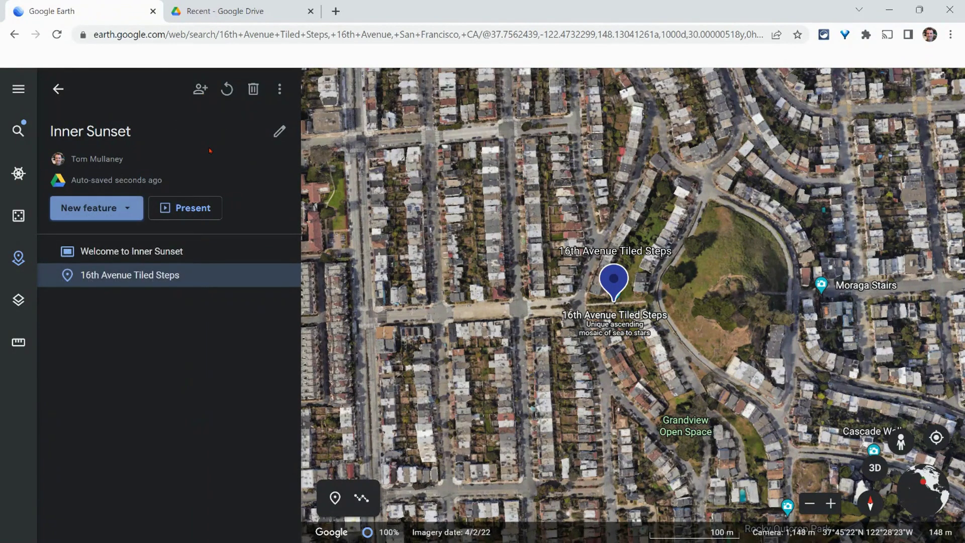
# Copy the project's sharing link, open it in a new browser tab, and return to close the sharing settings.
pyautogui.click(201, 88)
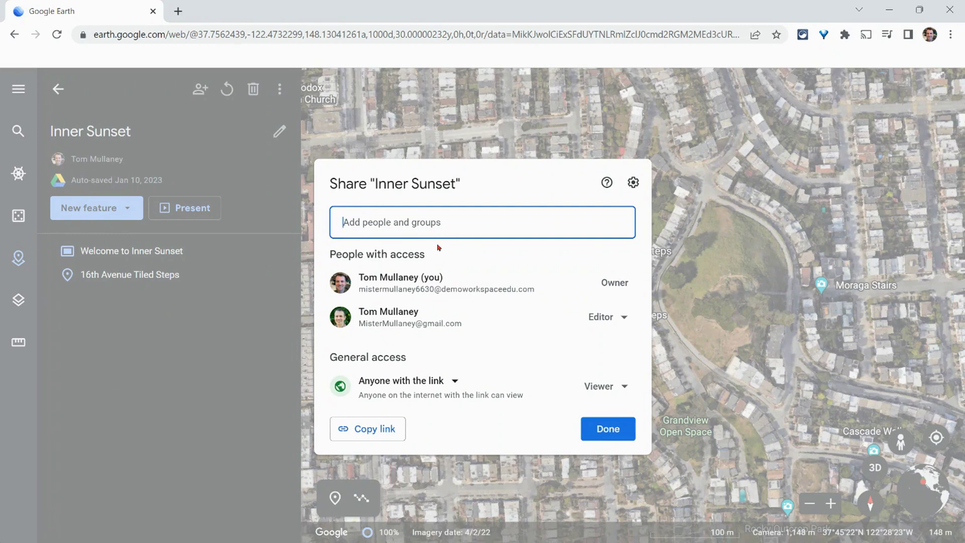
pyautogui.click(366, 427)
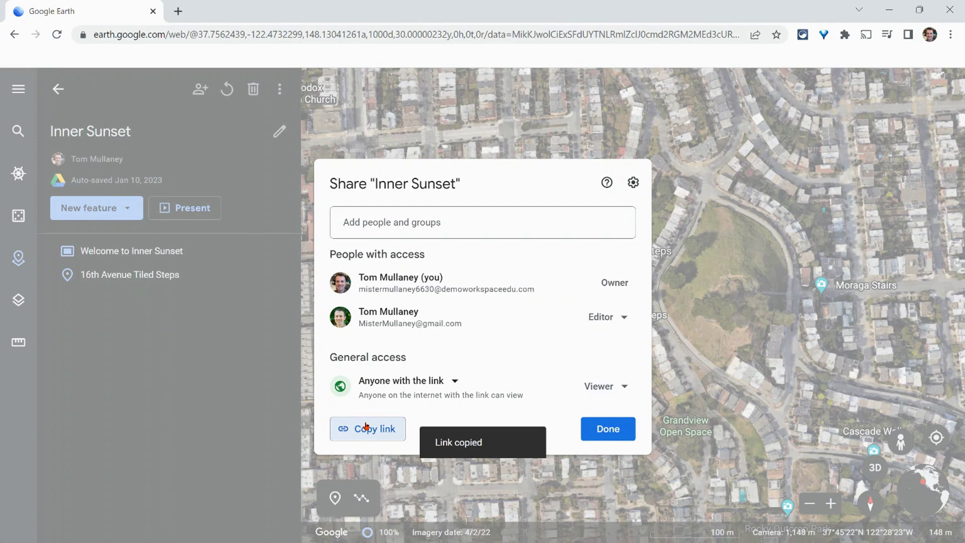
pyautogui.click(178, 11)
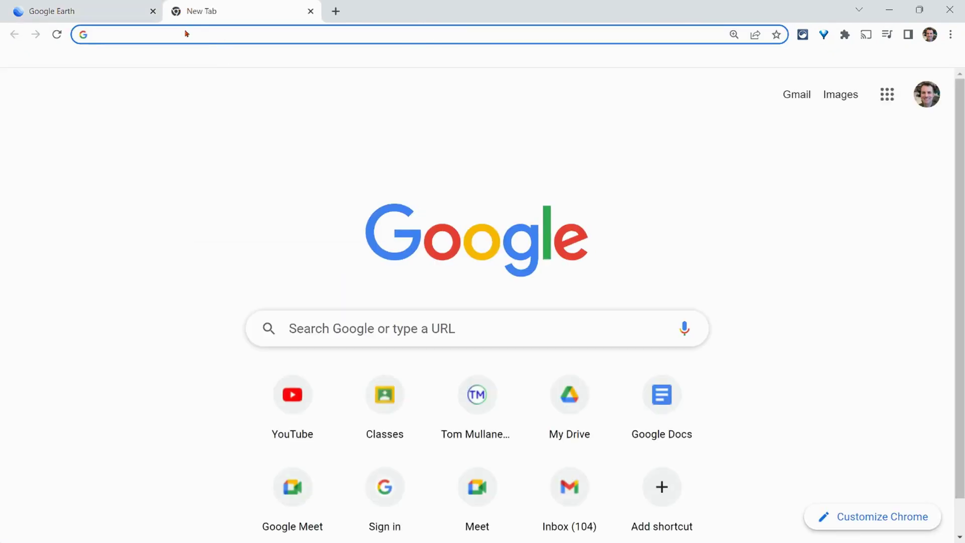
pyautogui.rightClick(186, 32)
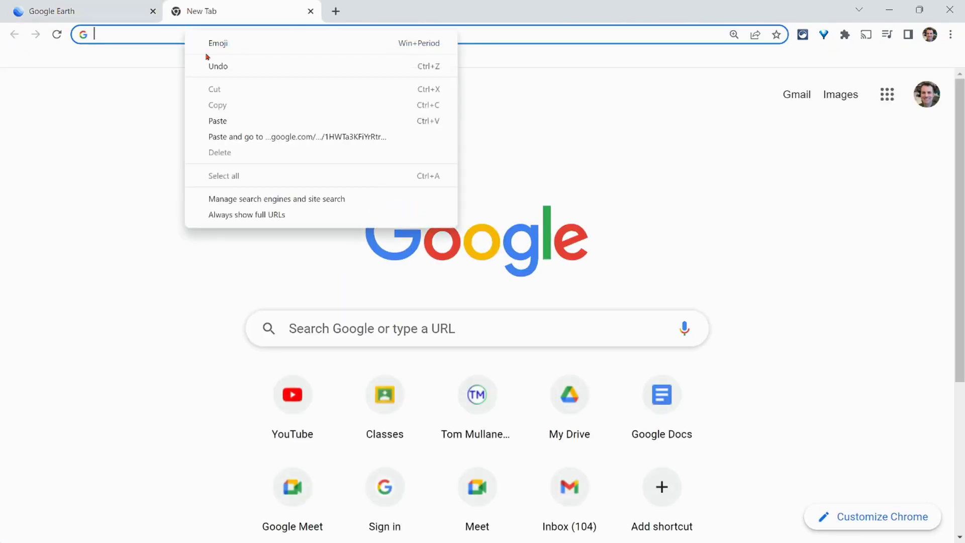
pyautogui.click(221, 136)
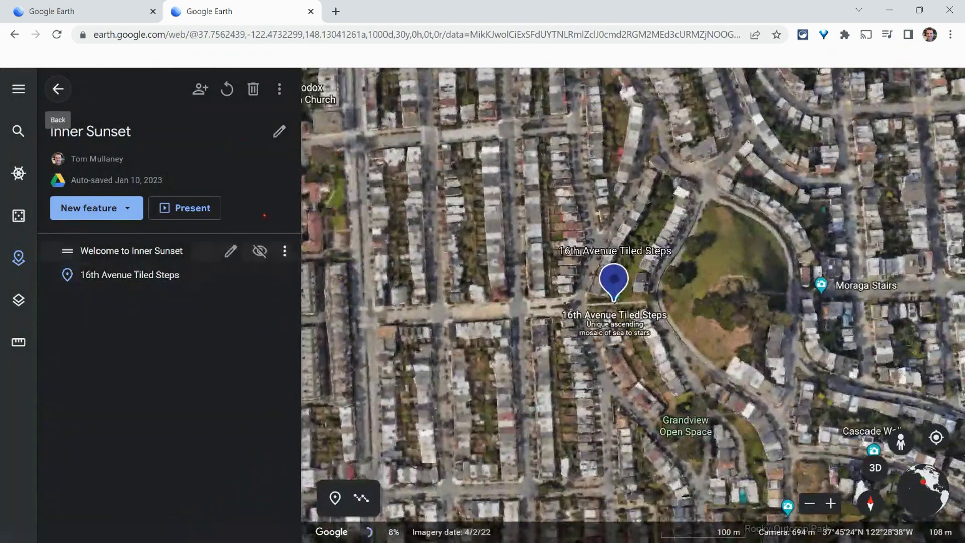
pyautogui.click(103, 11)
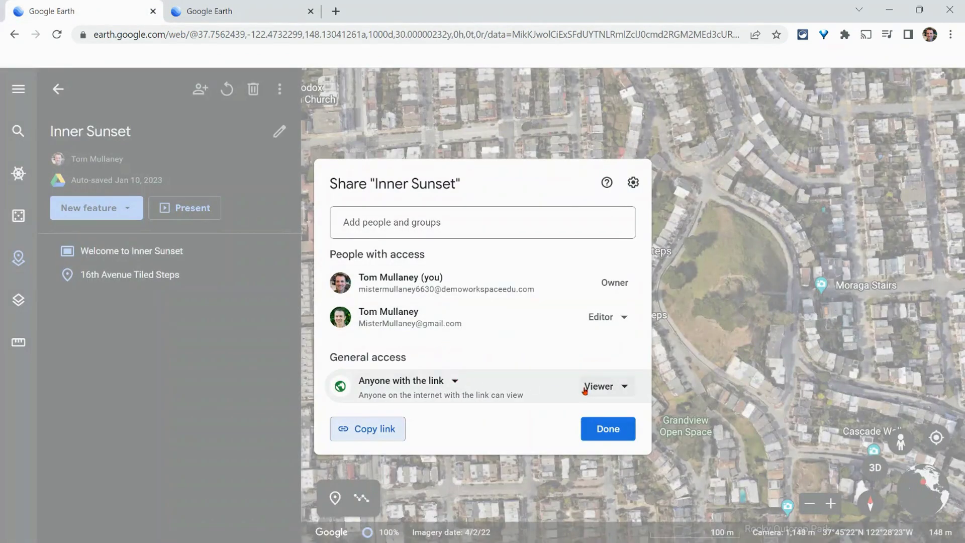
pyautogui.click(607, 428)
# Present the project again and advance from the title slide to the second feature.
pyautogui.click(186, 210)
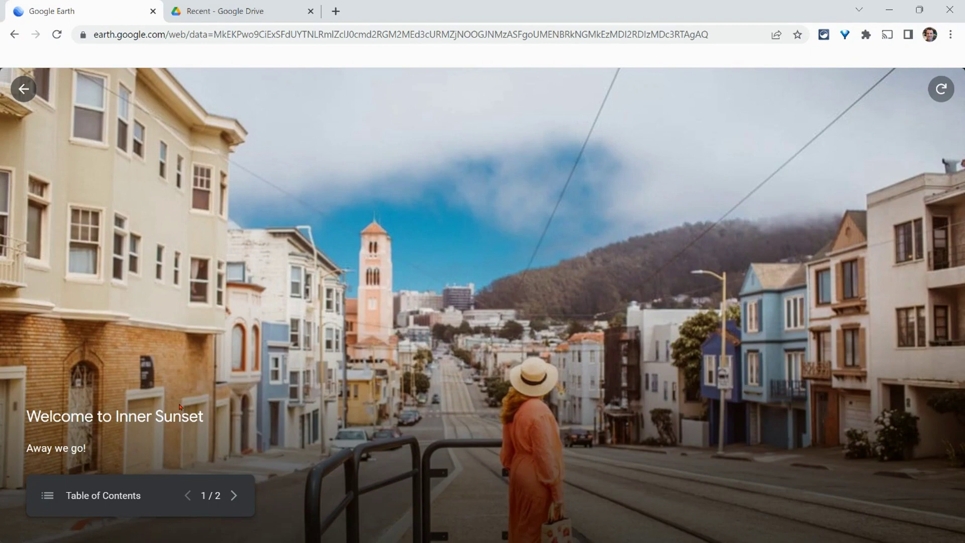
pyautogui.click(234, 495)
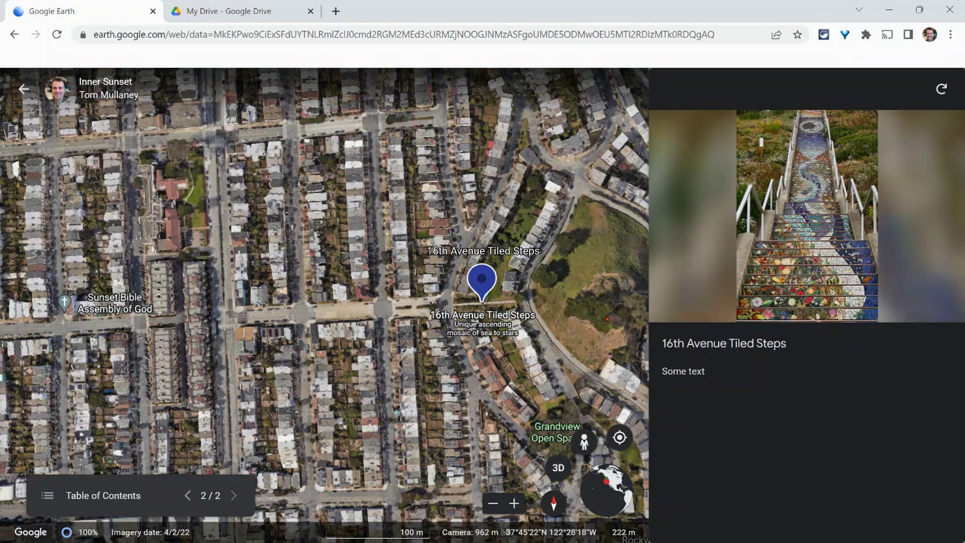
# Switch to Google Drive, show the recent files and bring up the available actions for the Inner Sunset project.
pyautogui.click(254, 6)
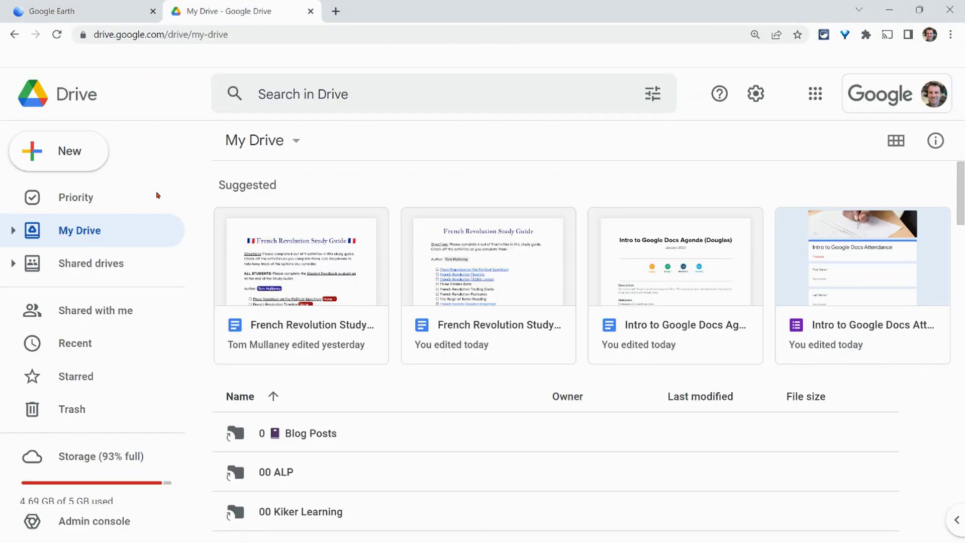
pyautogui.click(88, 345)
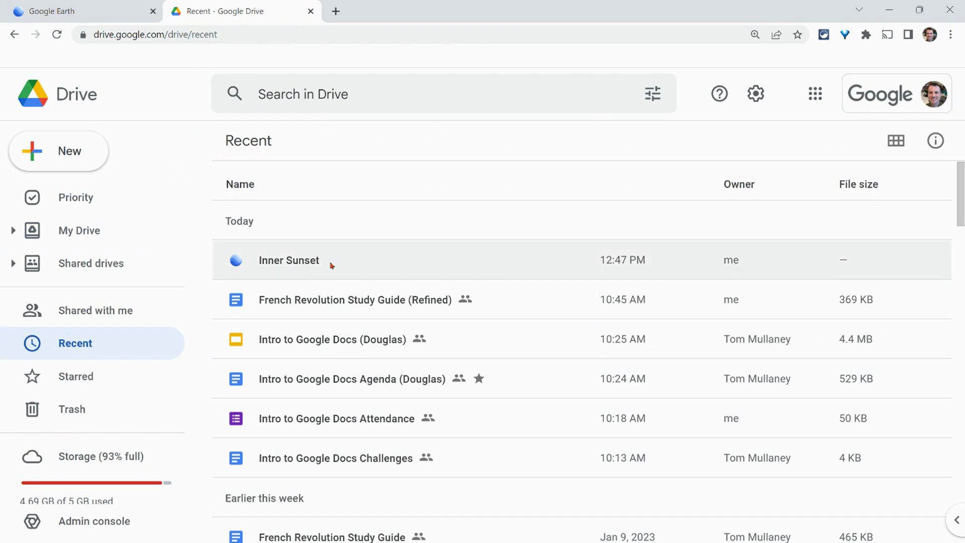
pyautogui.rightClick(354, 260)
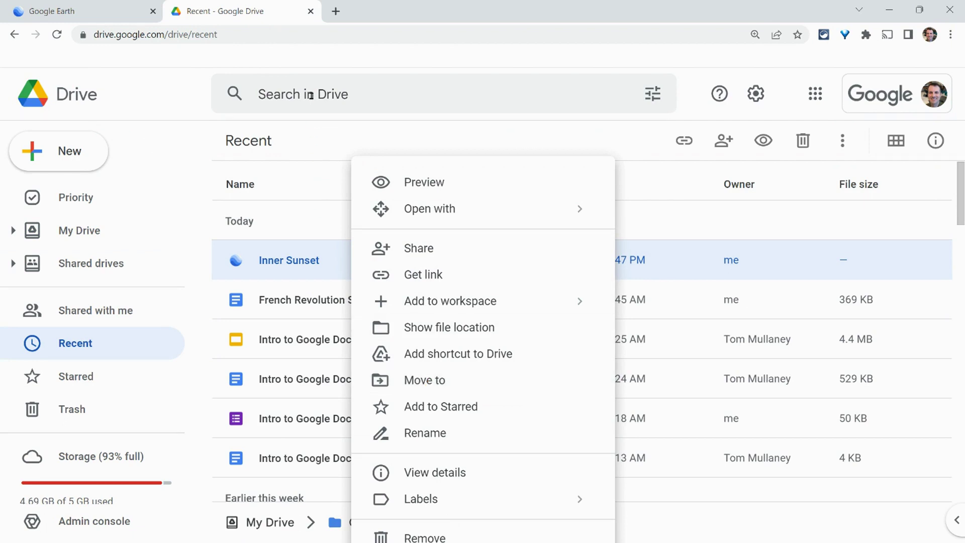
pyautogui.click(310, 96)
pyautogui.click(652, 94)
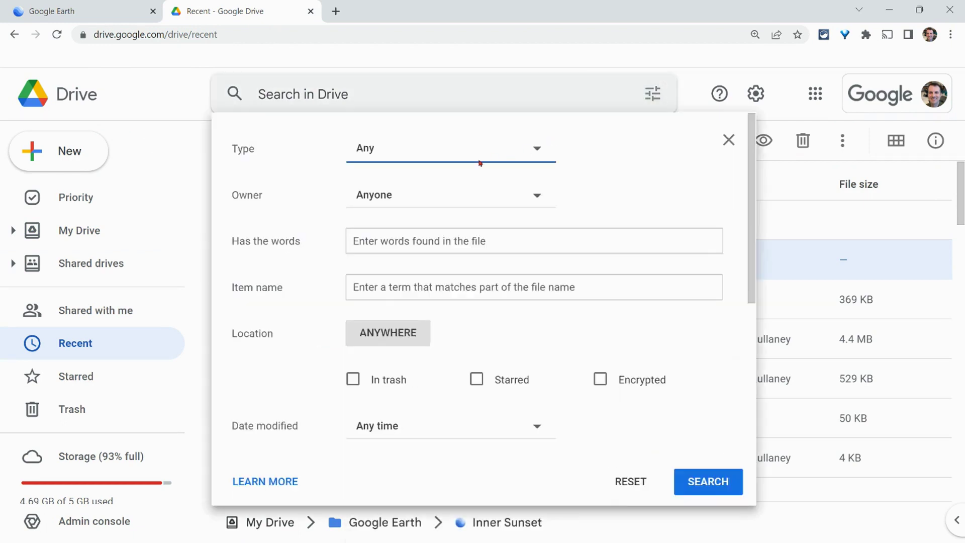
pyautogui.click(480, 162)
# Search Drive for all Google Earth projects with the query "type:earth".
pyautogui.click(307, 97)
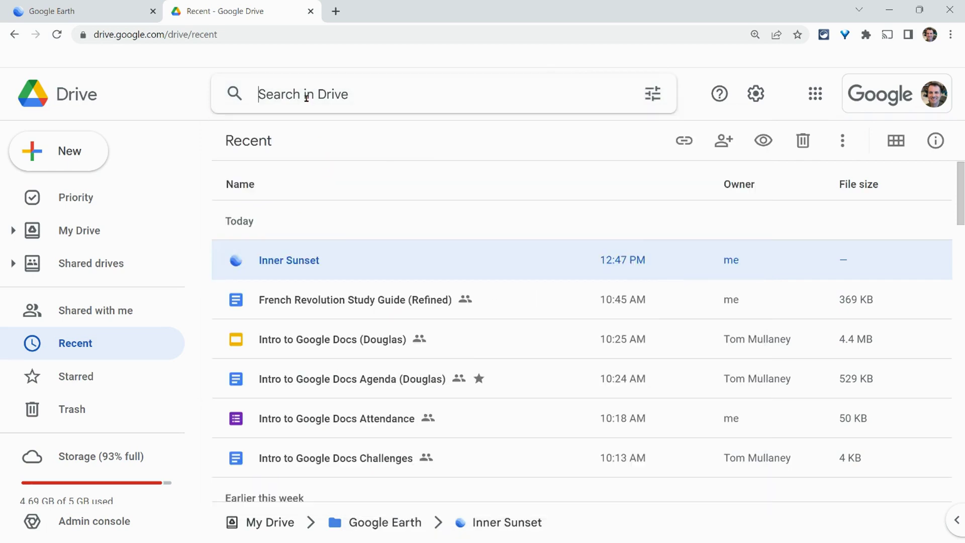
pyautogui.write('type:')
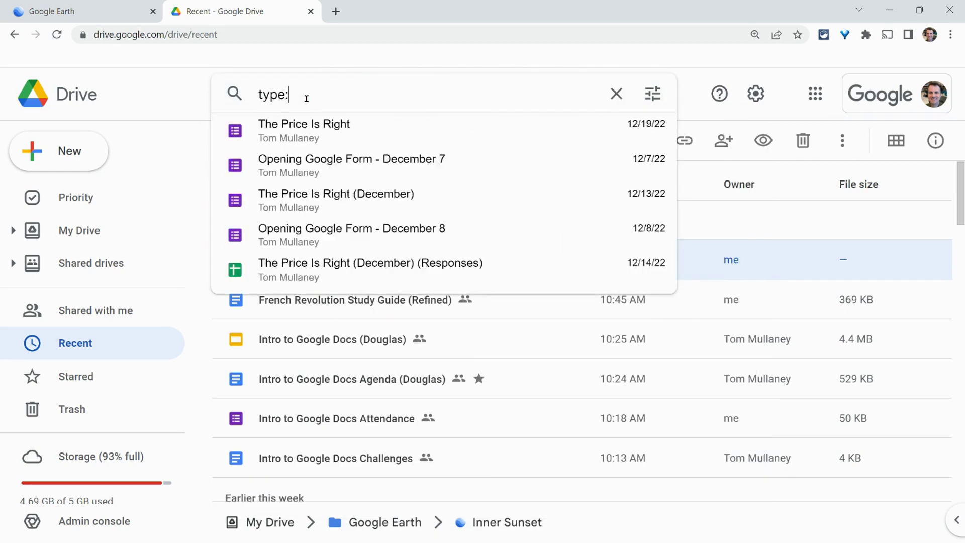
pyautogui.write('earth')
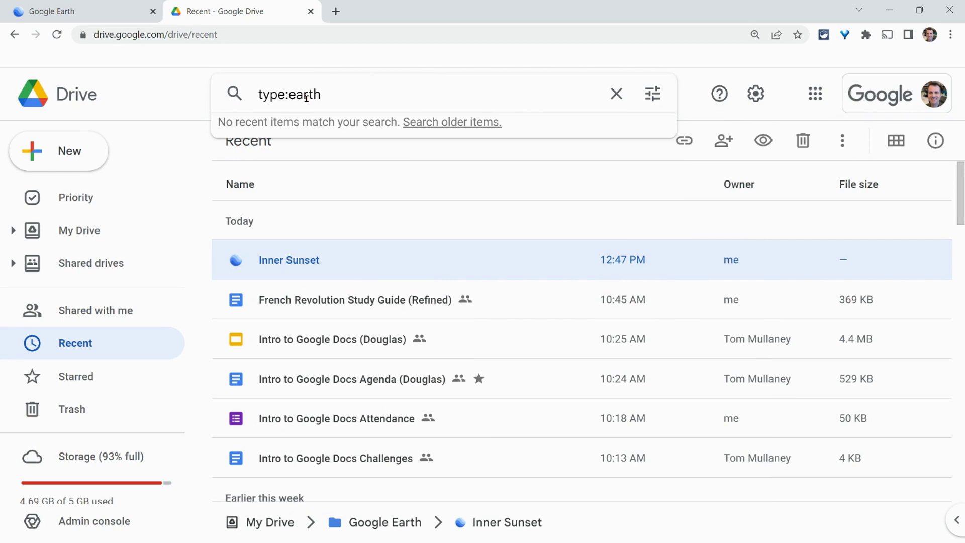
pyautogui.press('Return')
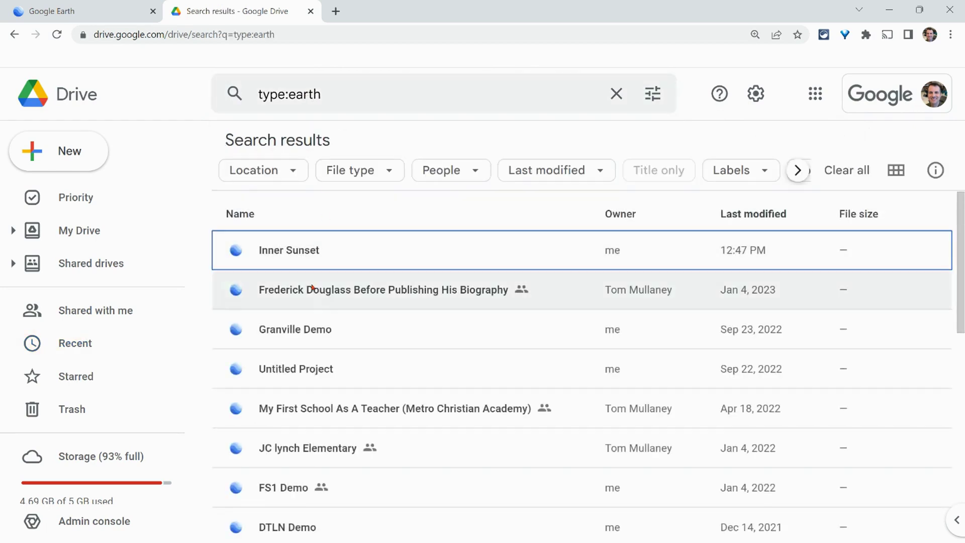
# Look through the found Earth projects and bring up the available file actions for Inner Sunset.
pyautogui.scroll(-5, 355, 302)
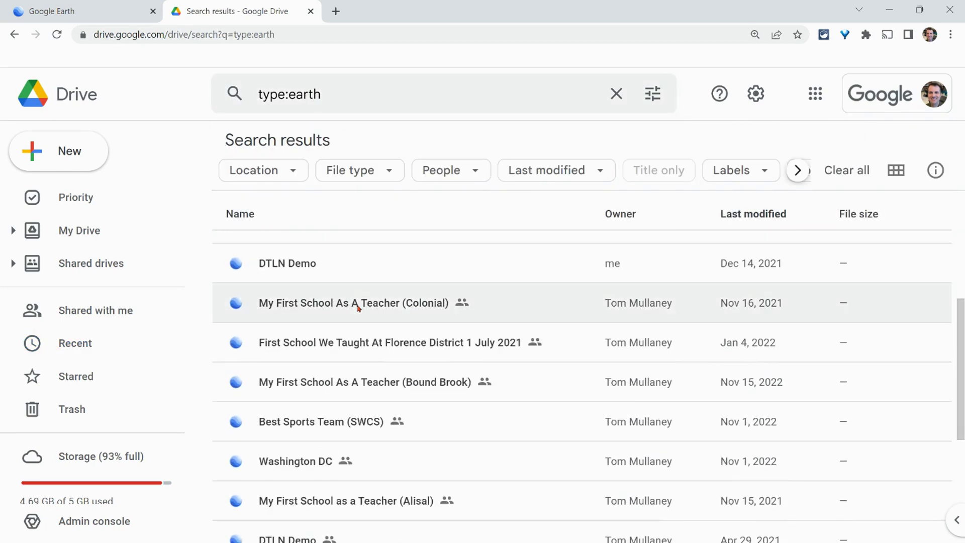
pyautogui.scroll(-4, 358, 322)
pyautogui.scroll(3, 360, 331)
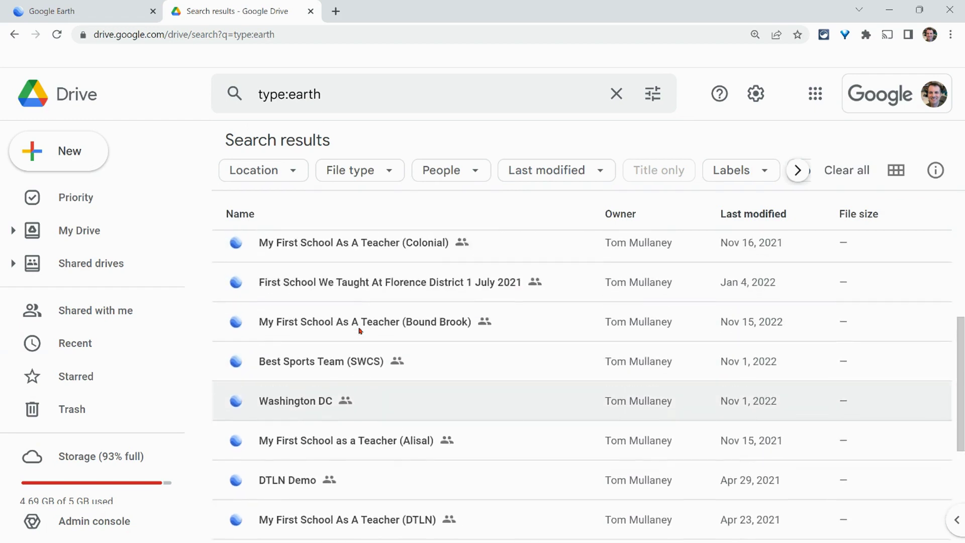
pyautogui.scroll(6, 360, 330)
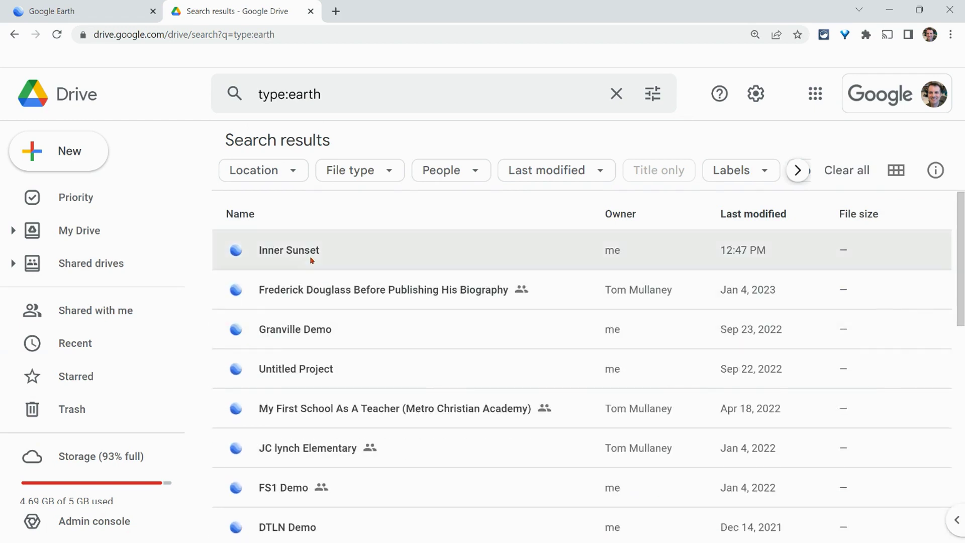
pyautogui.rightClick(312, 261)
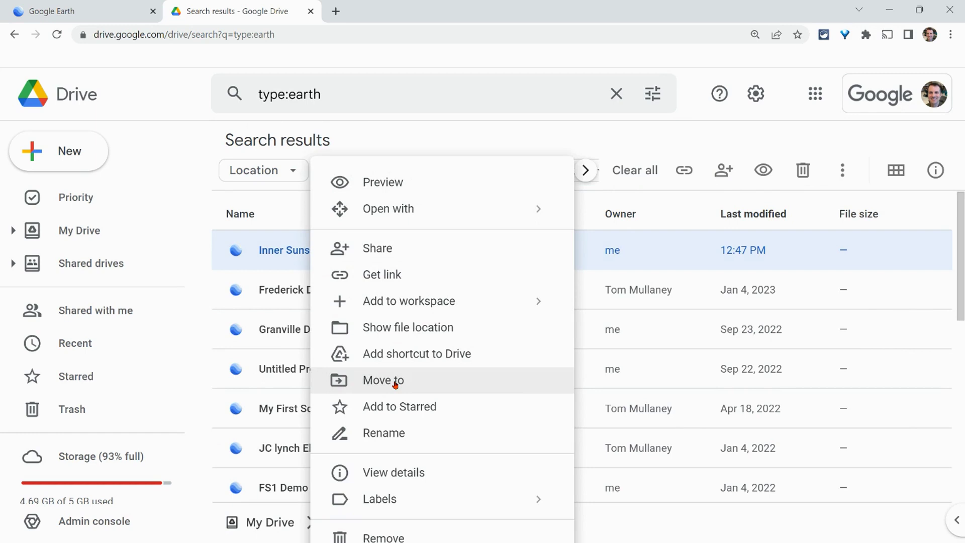